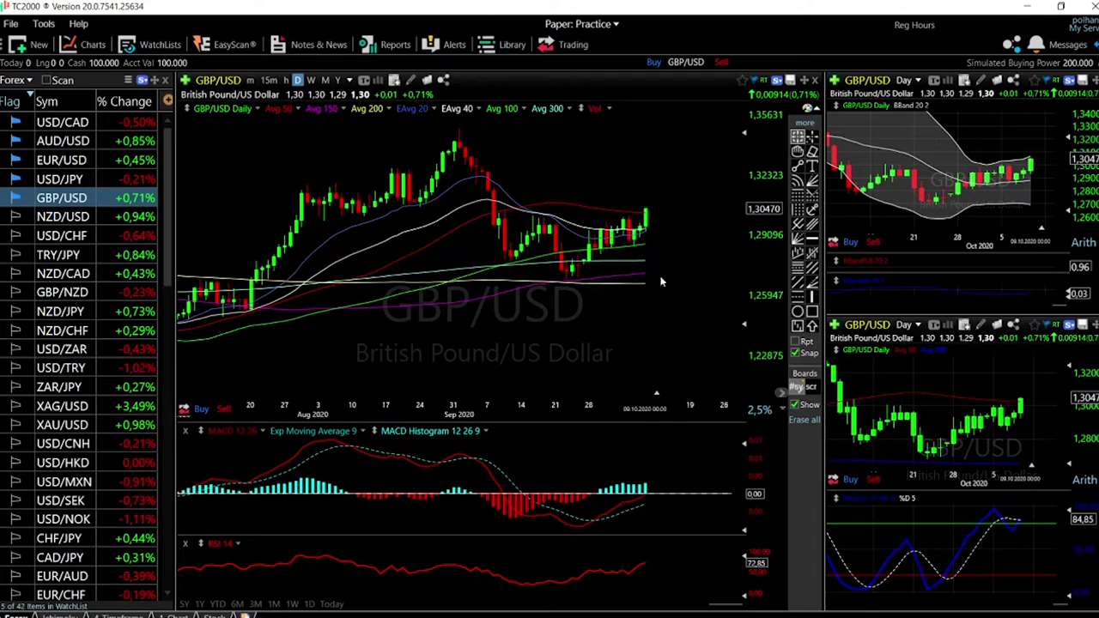
# Step: Examine the GBP/USD daily chart over wider and narrower date ranges, comparing the latest candles with the moving averages
pyautogui.scroll(2, 672, 295)
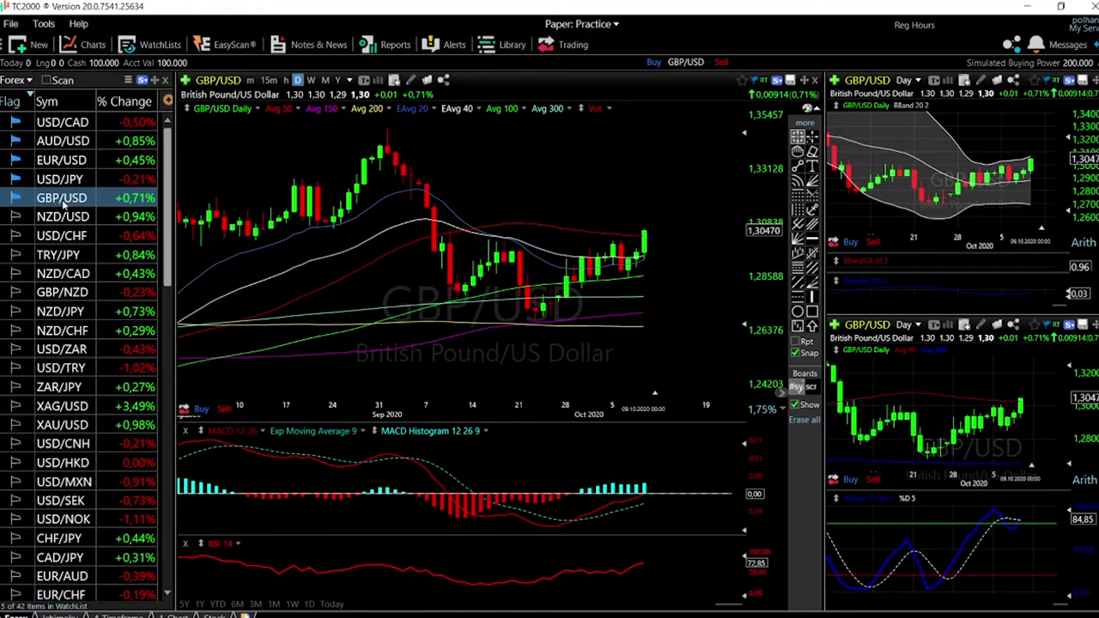
pyautogui.scroll(2, 679, 228)
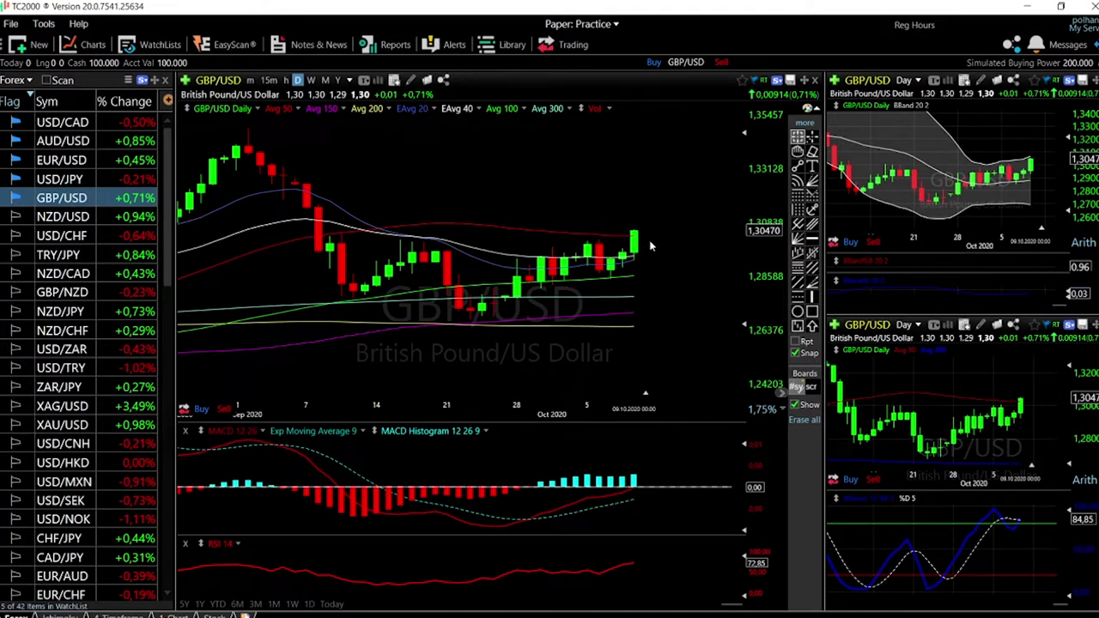
pyautogui.scroll(1, 635, 233)
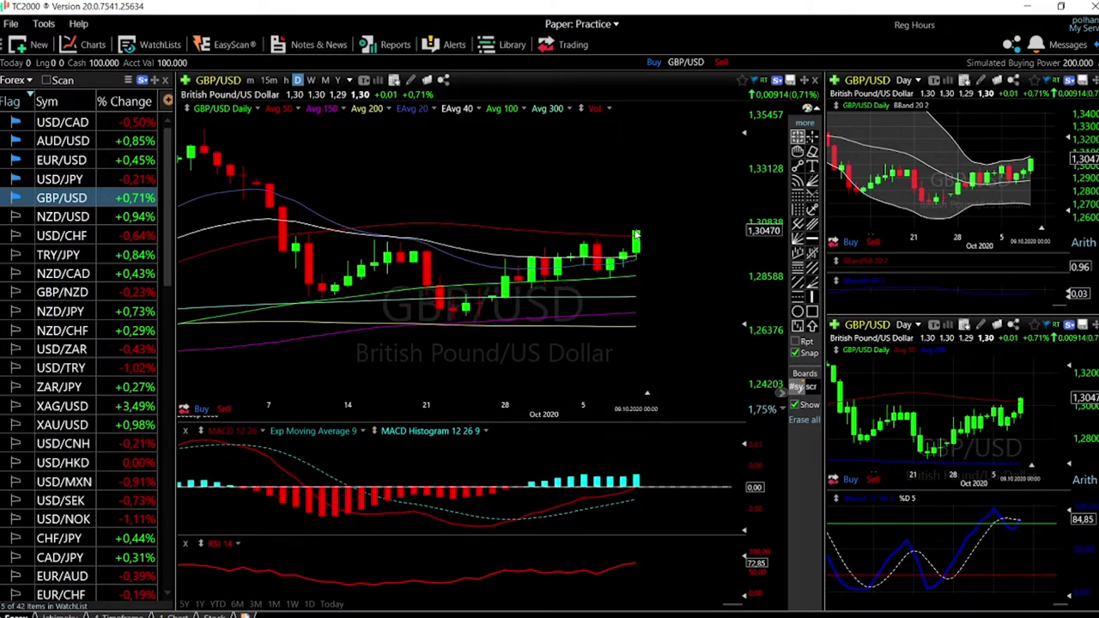
pyautogui.scroll(-1, 635, 233)
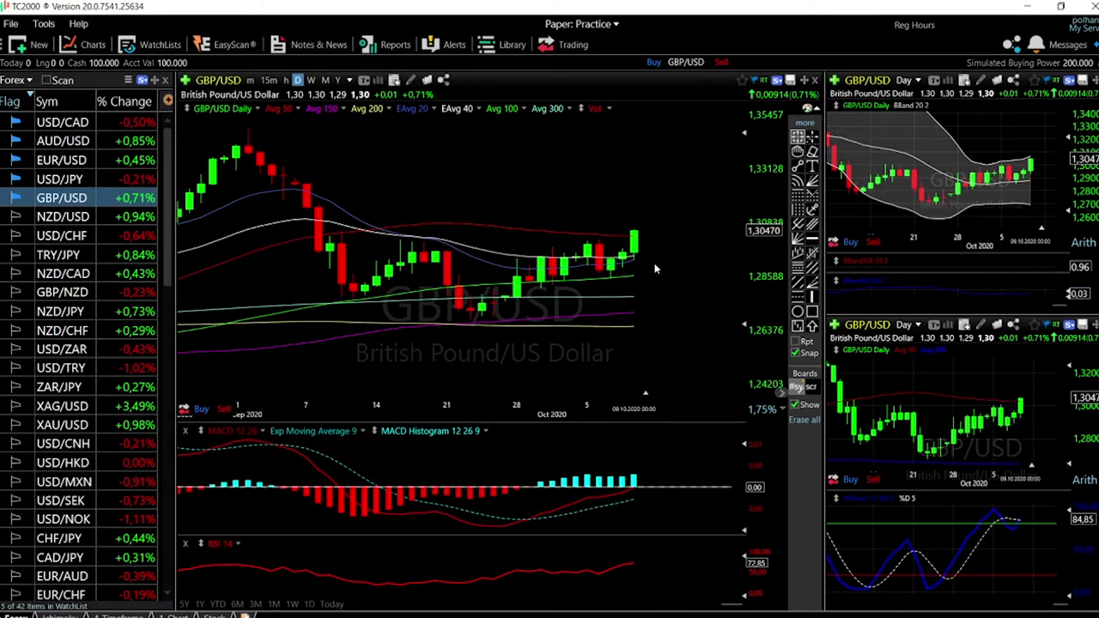
pyautogui.scroll(-2, 624, 359)
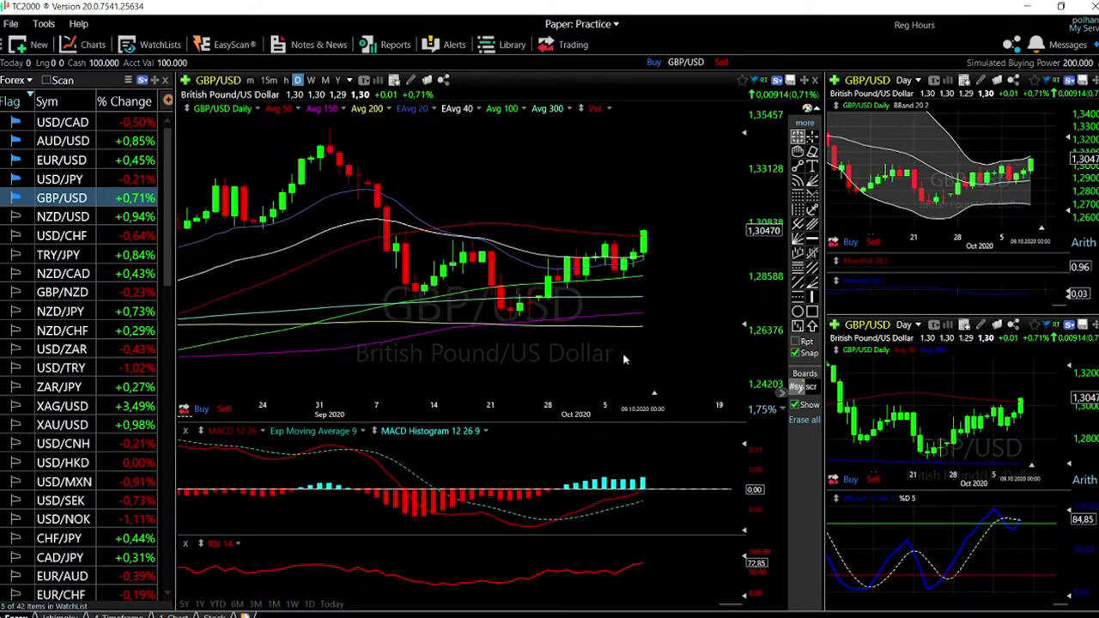
pyautogui.scroll(-1, 625, 359)
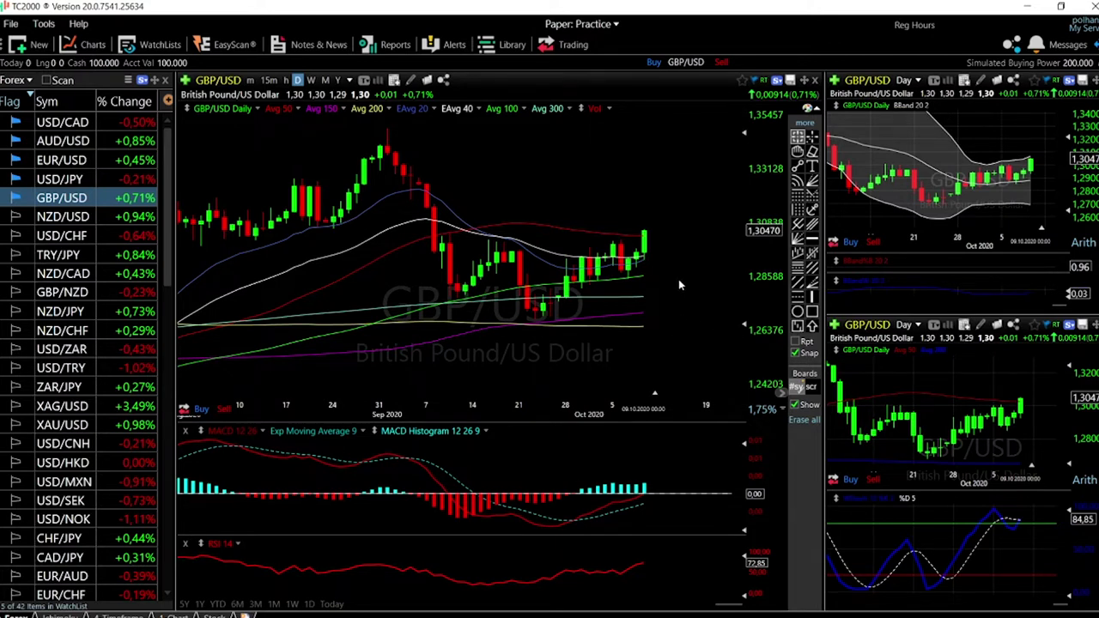
pyautogui.scroll(2, 679, 279)
pyautogui.scroll(2, 678, 279)
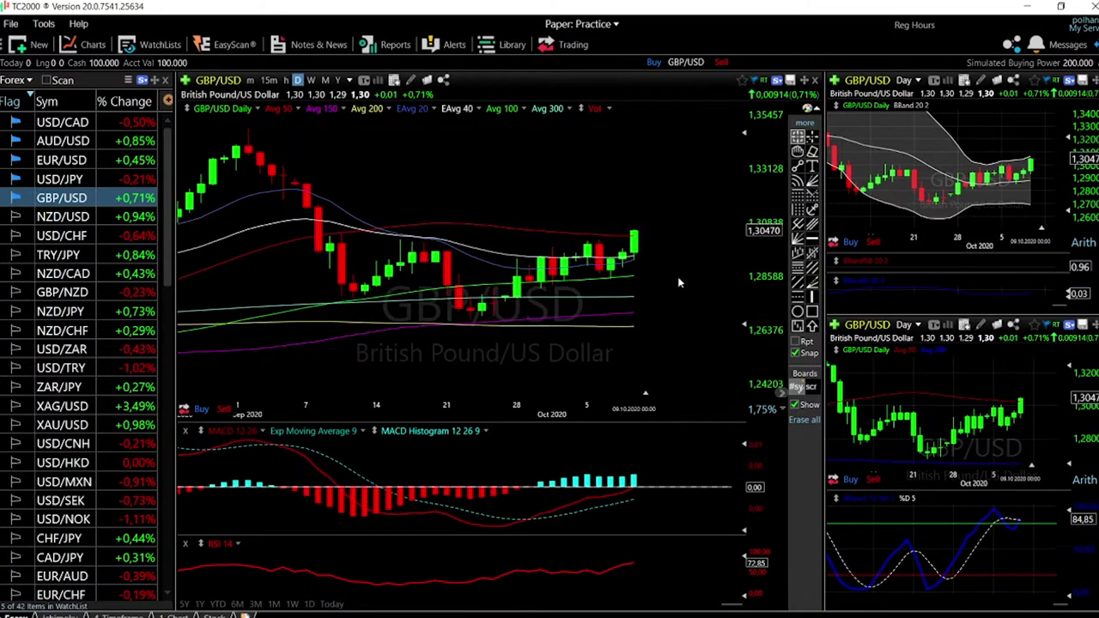
pyautogui.scroll(2, 679, 281)
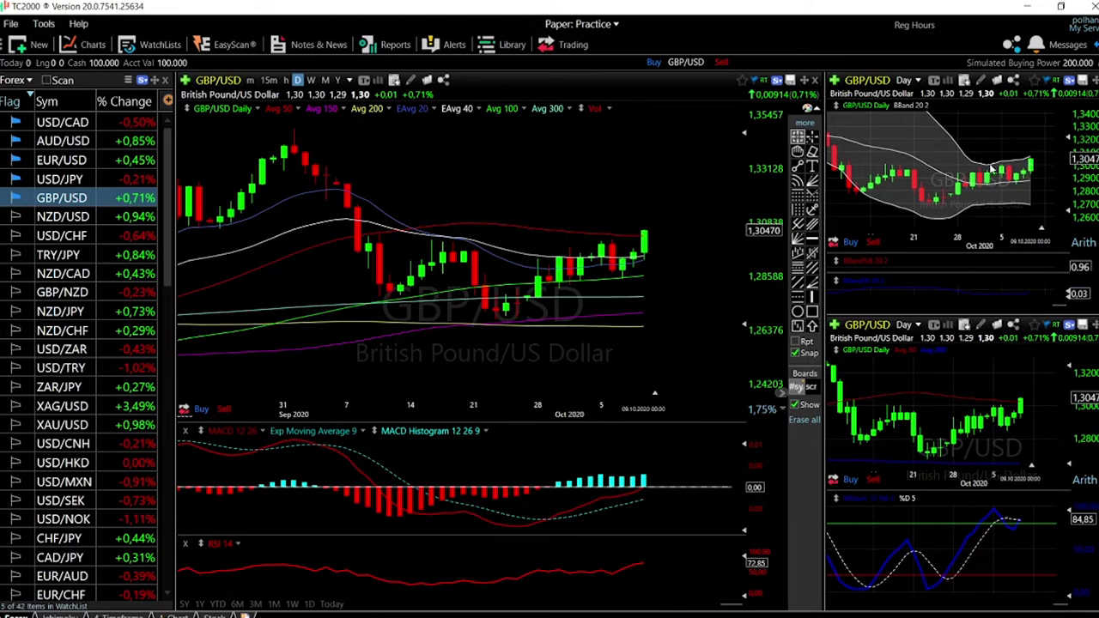
pyautogui.scroll(3, 674, 245)
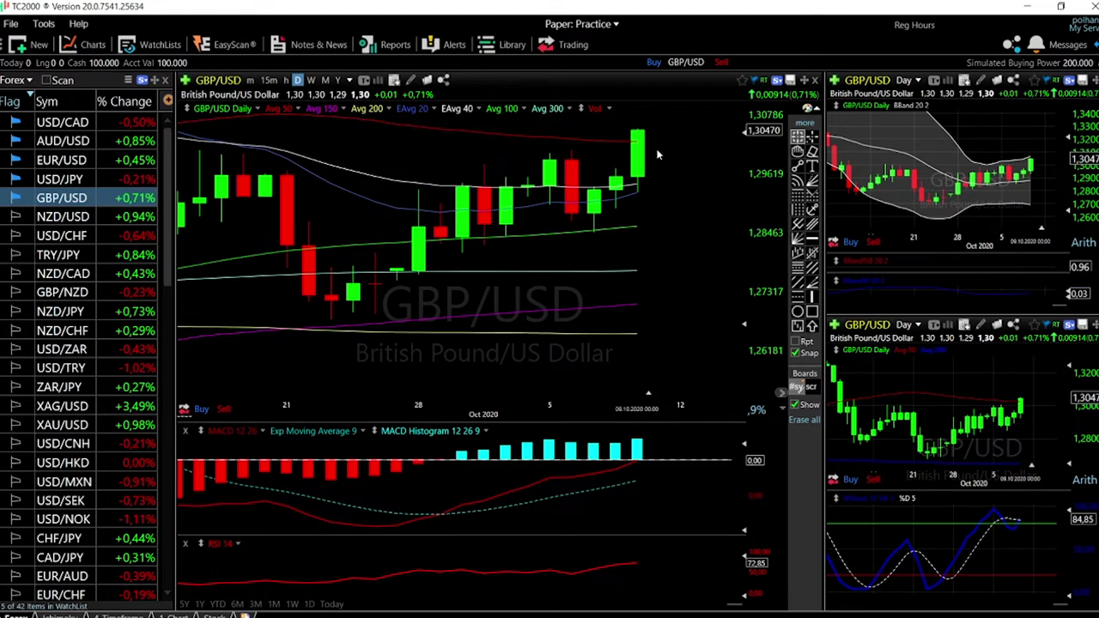
pyautogui.scroll(-3, 677, 181)
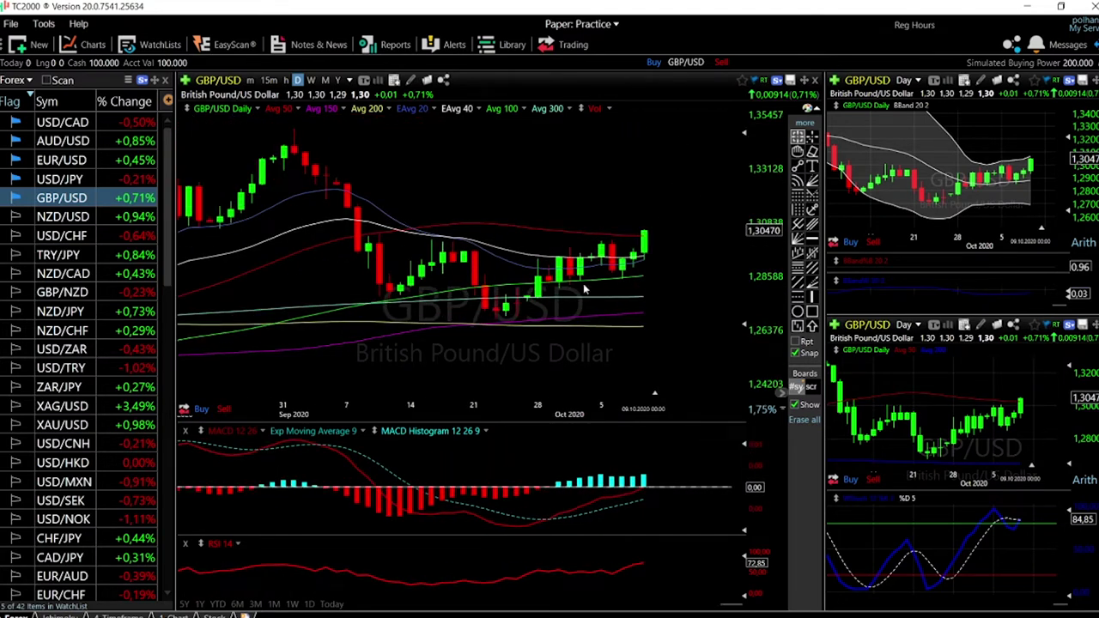
# Step: Read the GBP/USD price levels at the moving averages beneath the latest daily candle, including the 100-period average
pyautogui.middleClick(654, 313)
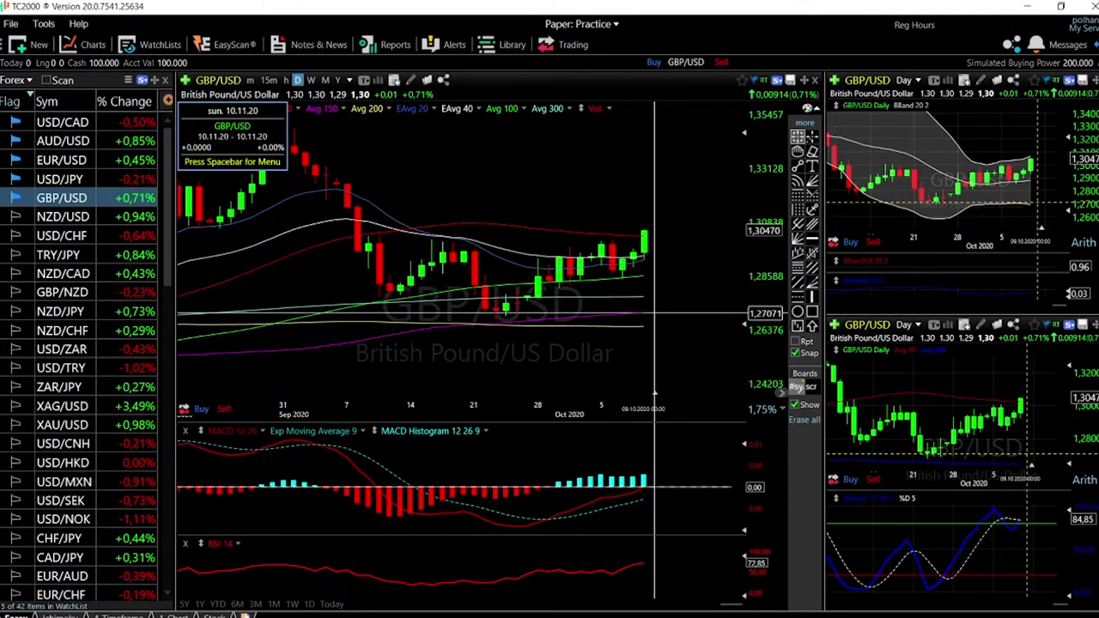
pyautogui.middleClick(654, 314)
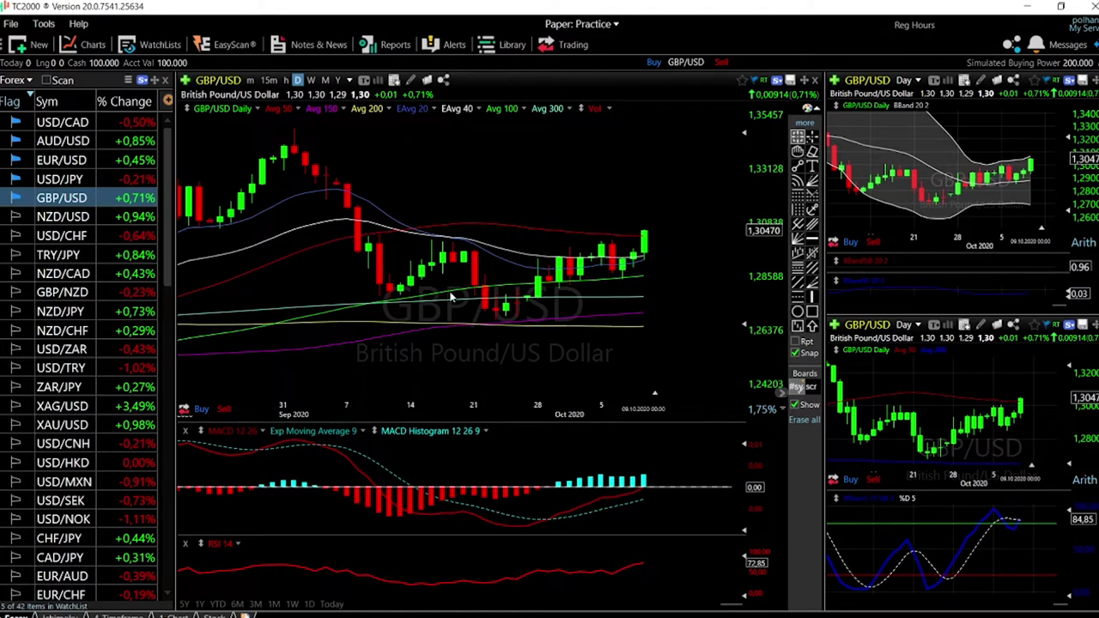
pyautogui.middleClick(644, 276)
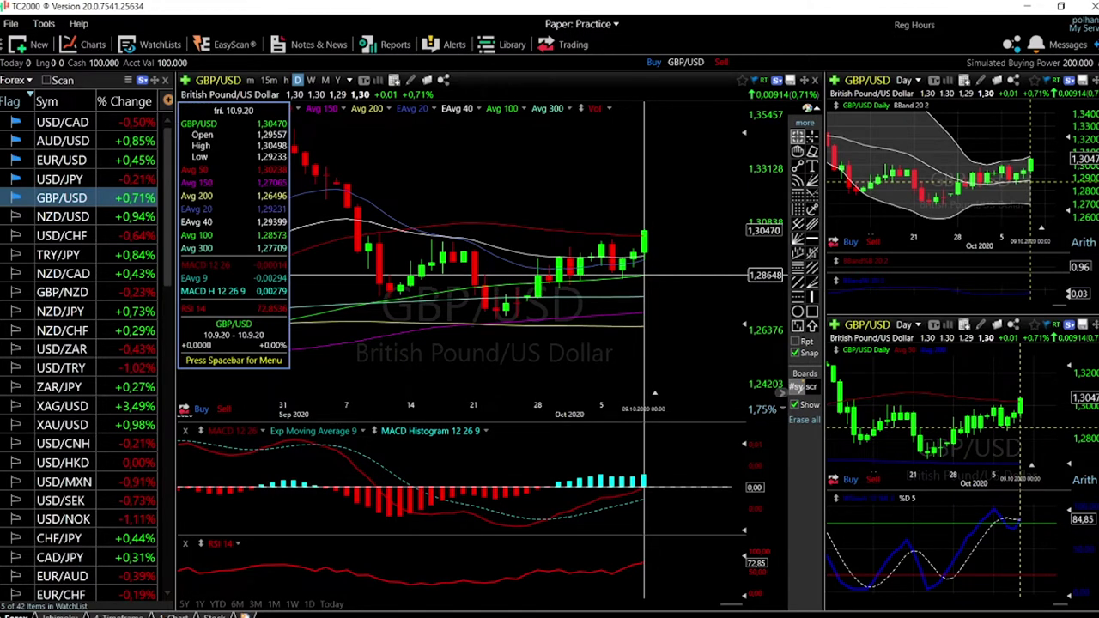
pyautogui.middleClick(644, 276)
pyautogui.scroll(2, 644, 279)
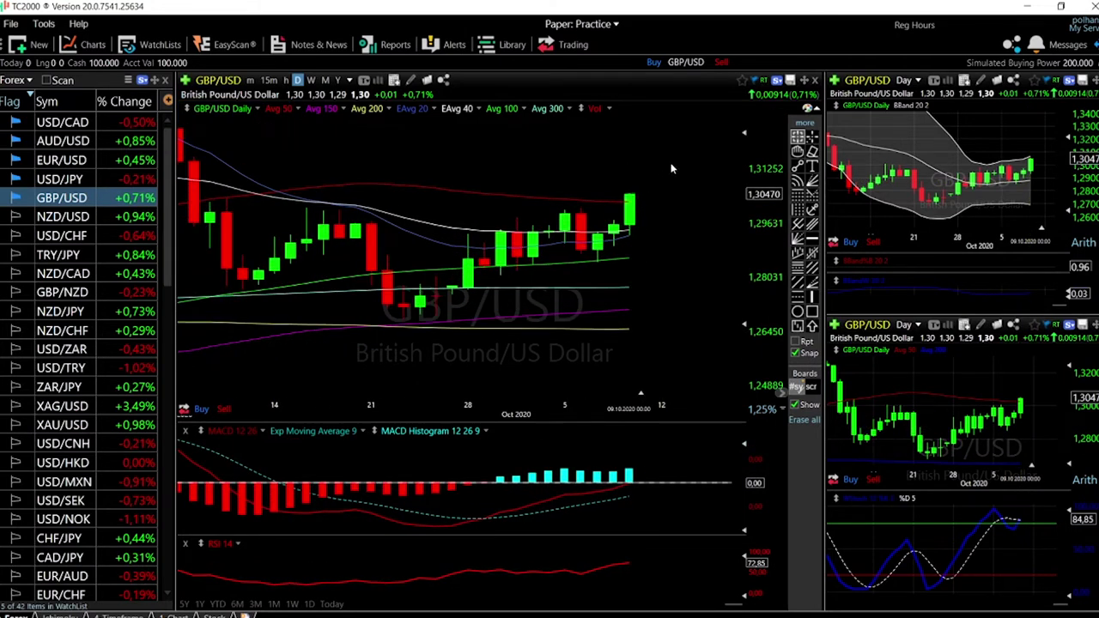
pyautogui.scroll(-2, 687, 245)
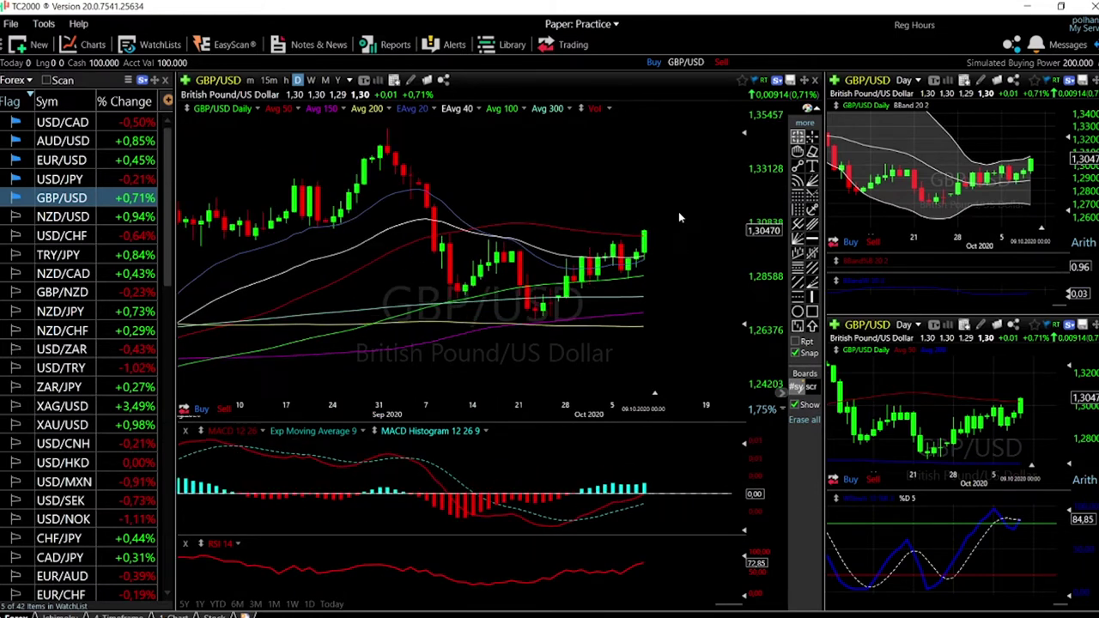
# Step: Read the GBP/USD price level of the early-September 2020 peak on the daily chart
pyautogui.click(402, 130)
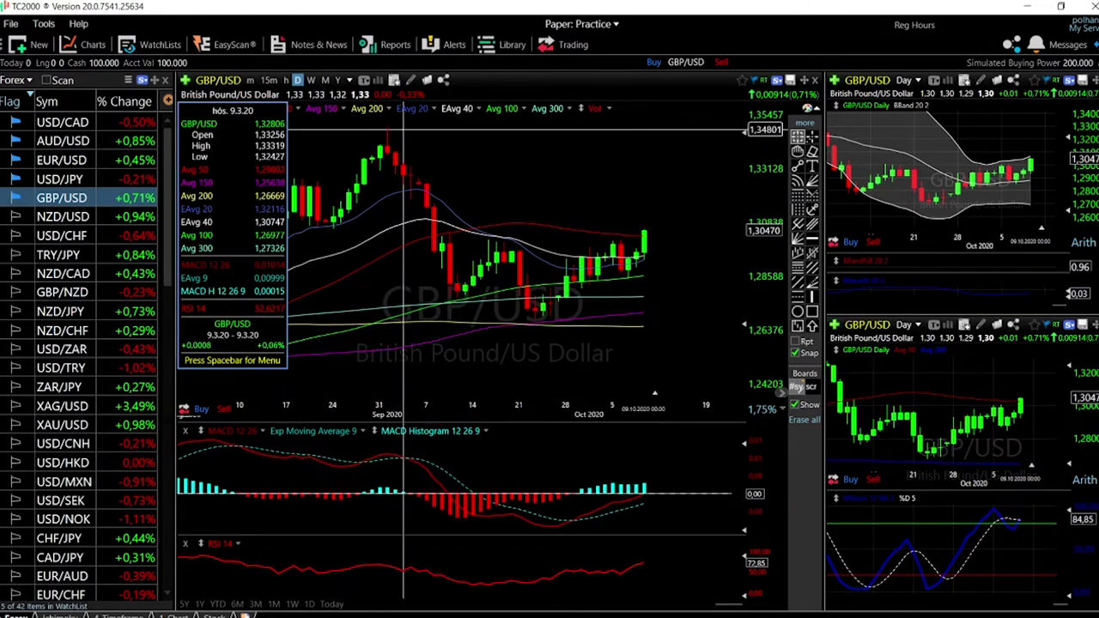
pyautogui.click(601, 236)
pyautogui.scroll(-2, 627, 233)
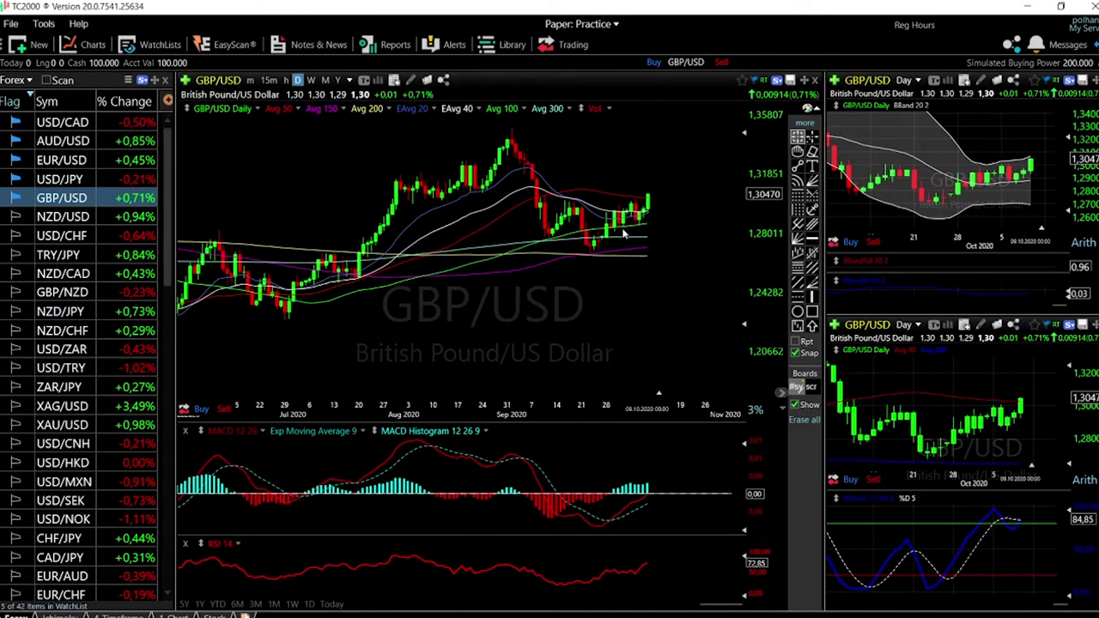
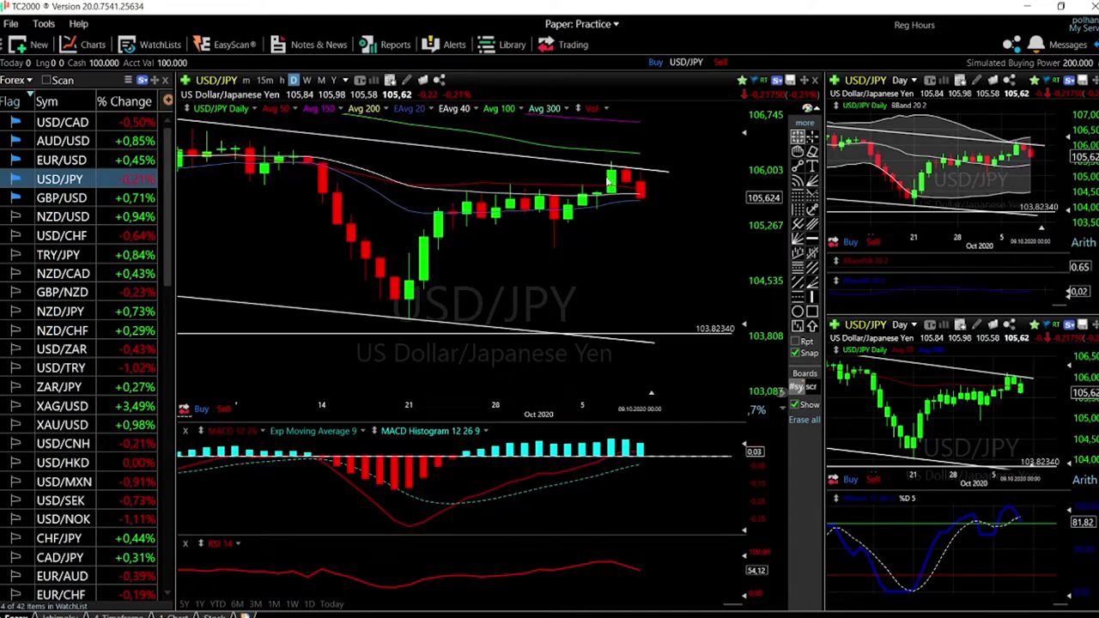
# Step: Read the USD/JPY price level just above the upper descending trendline, beside the latest daily candles
pyautogui.scroll(-3, 693, 309)
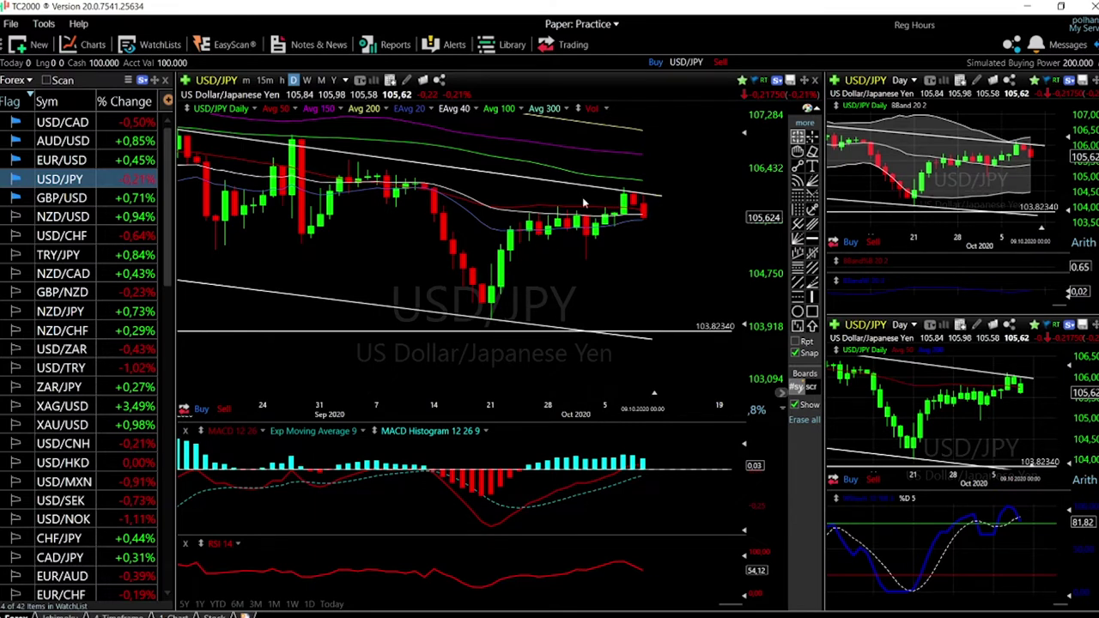
pyautogui.middleClick(651, 182)
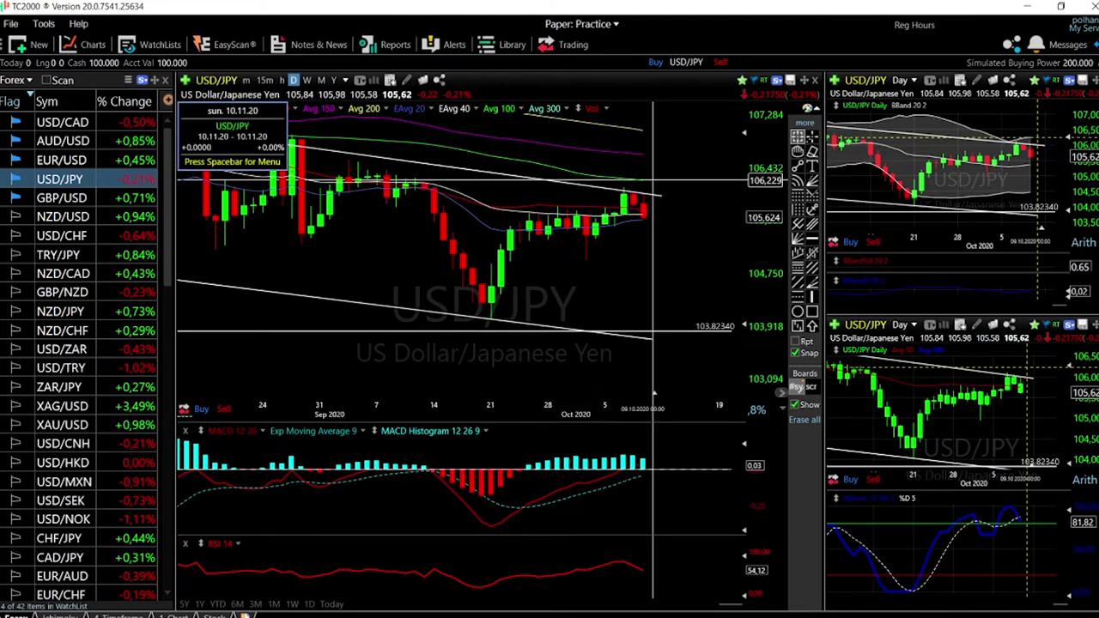
pyautogui.middleClick(651, 185)
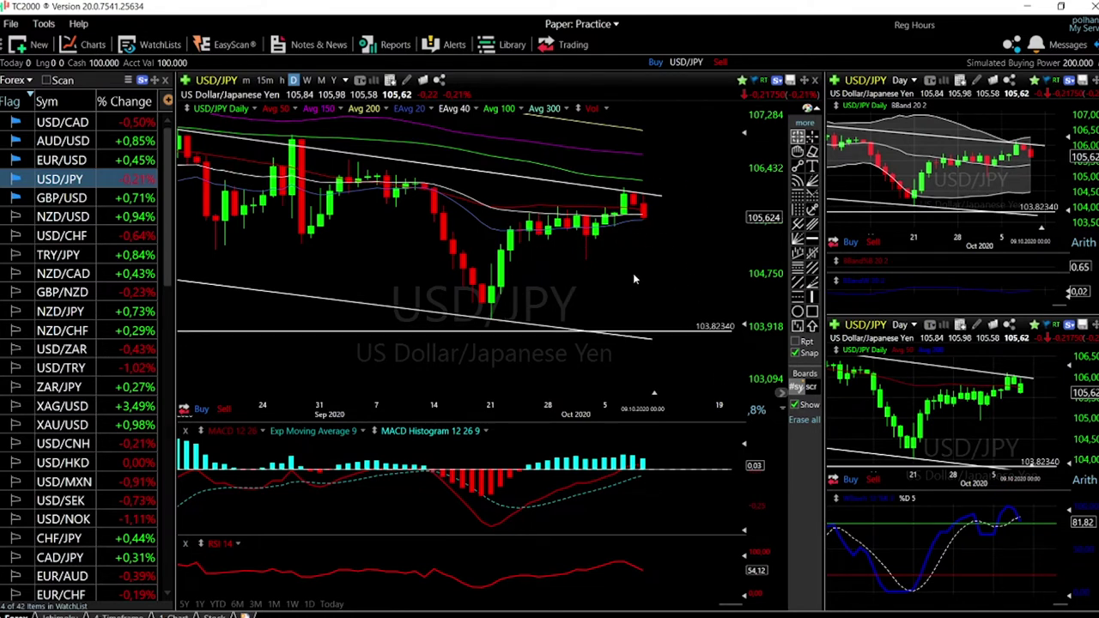
# Step: Display the EUR/USD daily chart and read the levels of the 20/40-period and 100-period averages beneath the latest candle
pyautogui.press('Up')
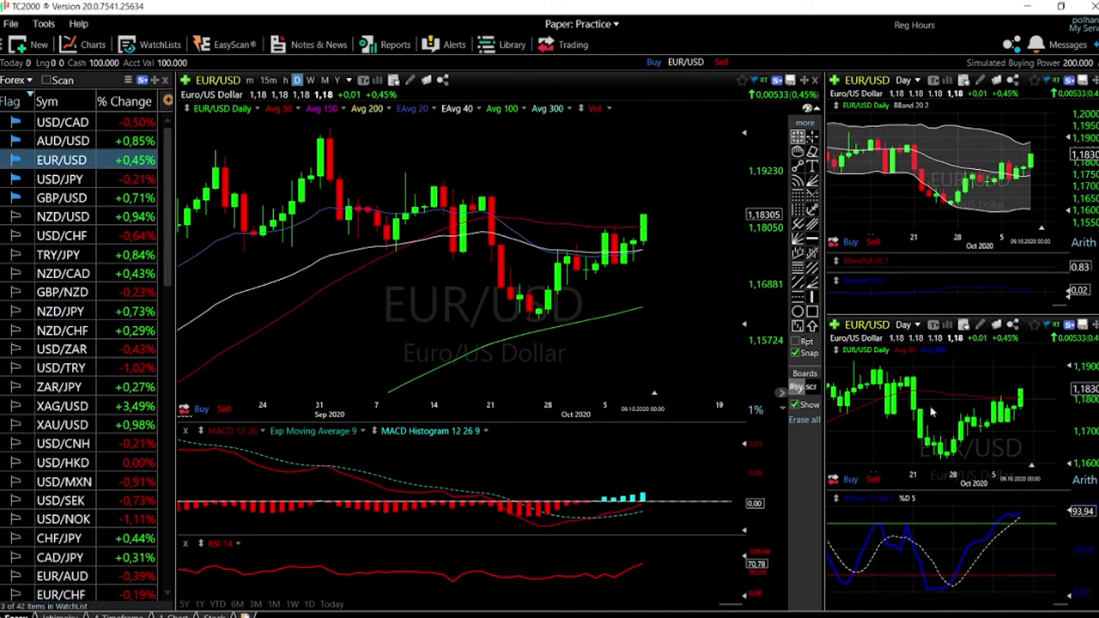
pyautogui.click(653, 253)
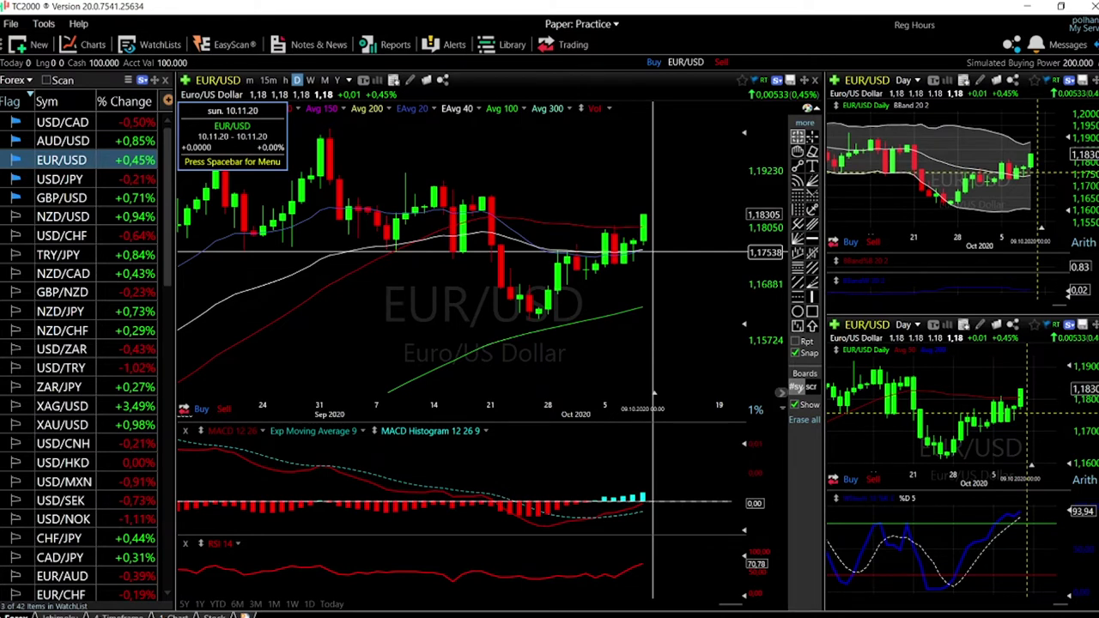
pyautogui.click(653, 252)
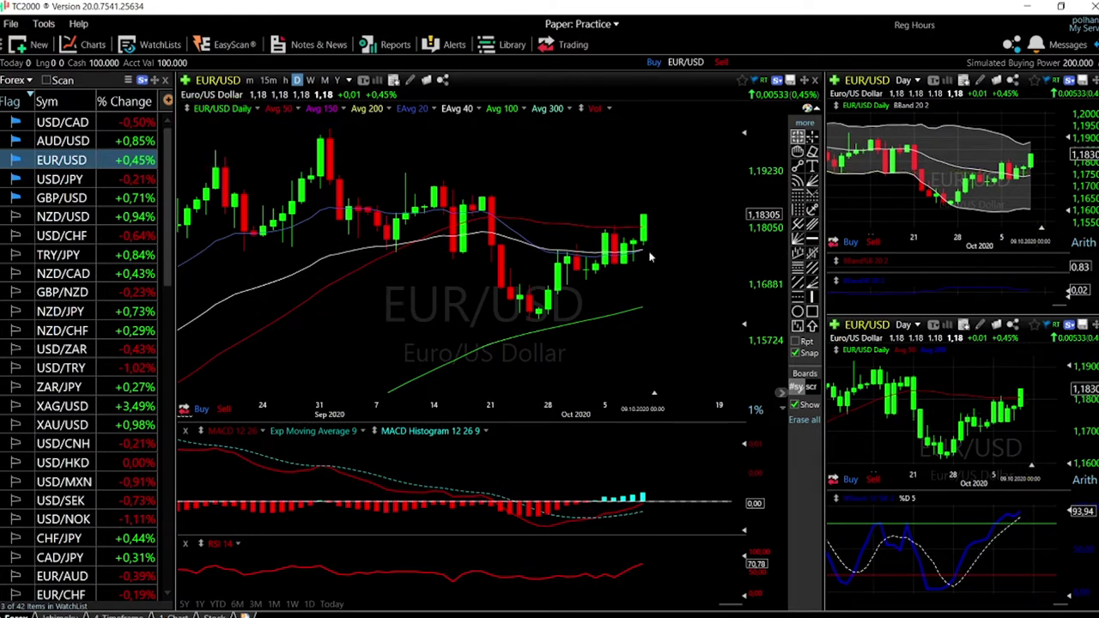
pyautogui.click(643, 306)
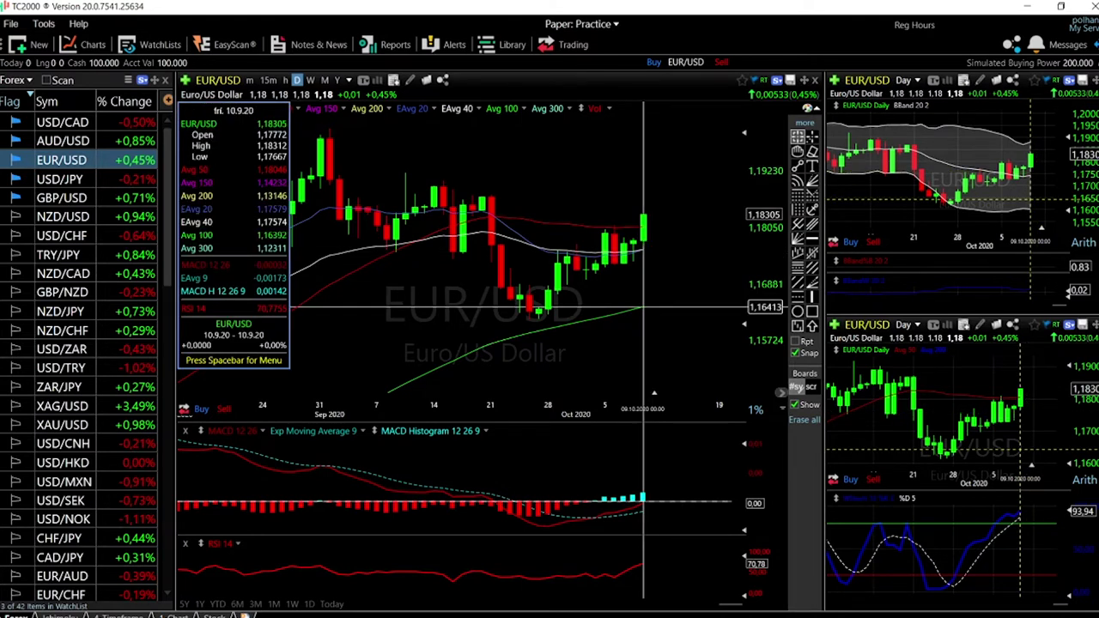
pyautogui.click(643, 306)
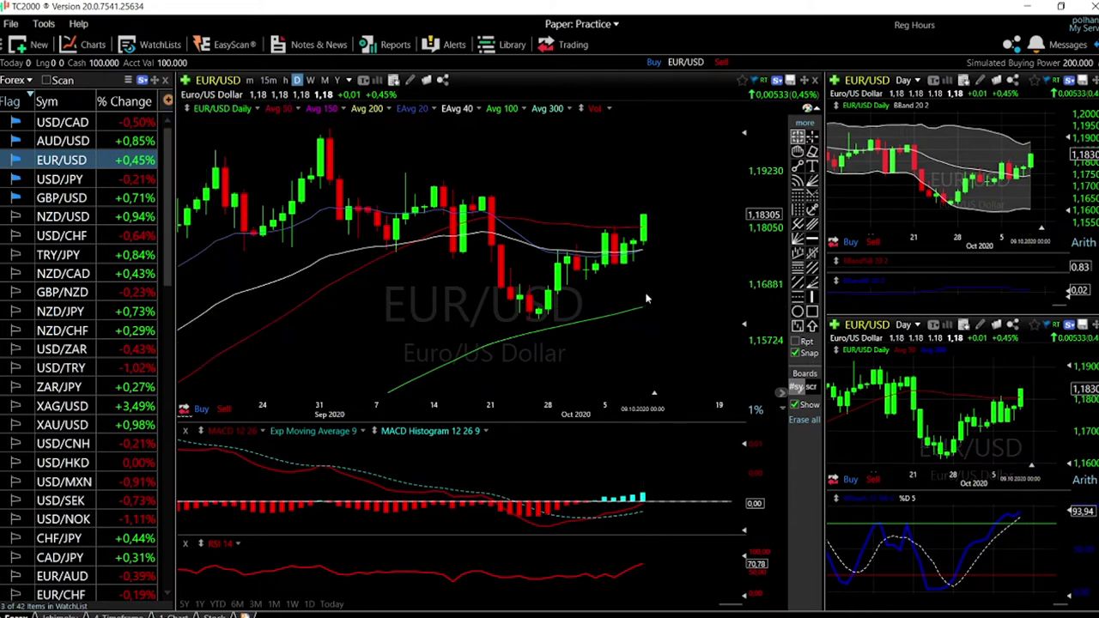
# Step: Read the EUR/USD price level of the early-September 2020 peak, with the daily chart showing data back to July
pyautogui.scroll(-4, 651, 300)
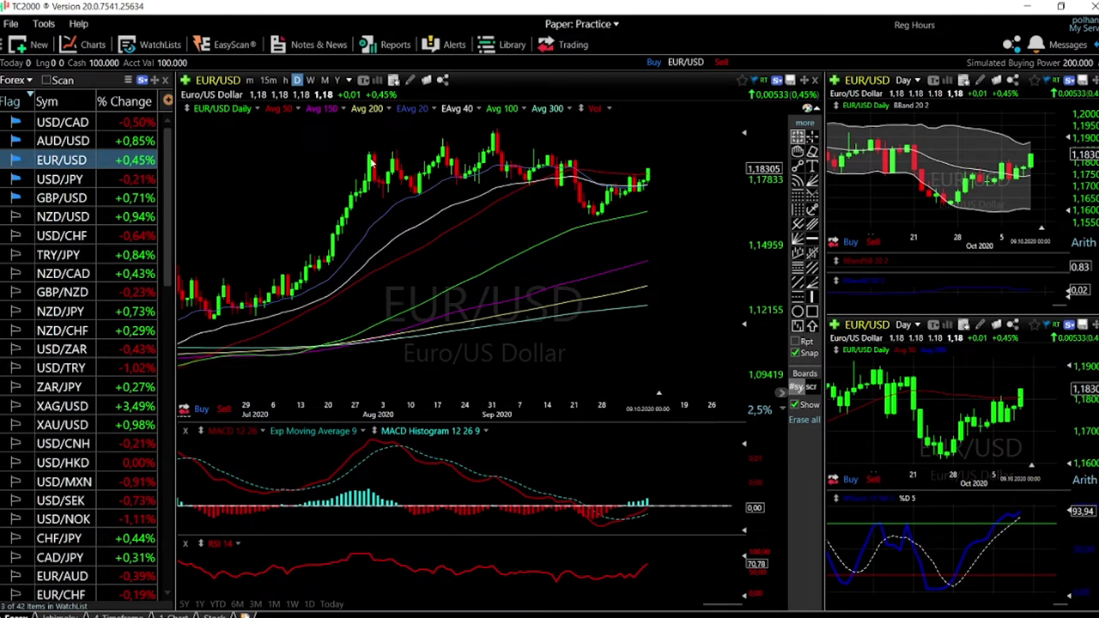
pyautogui.click(502, 130)
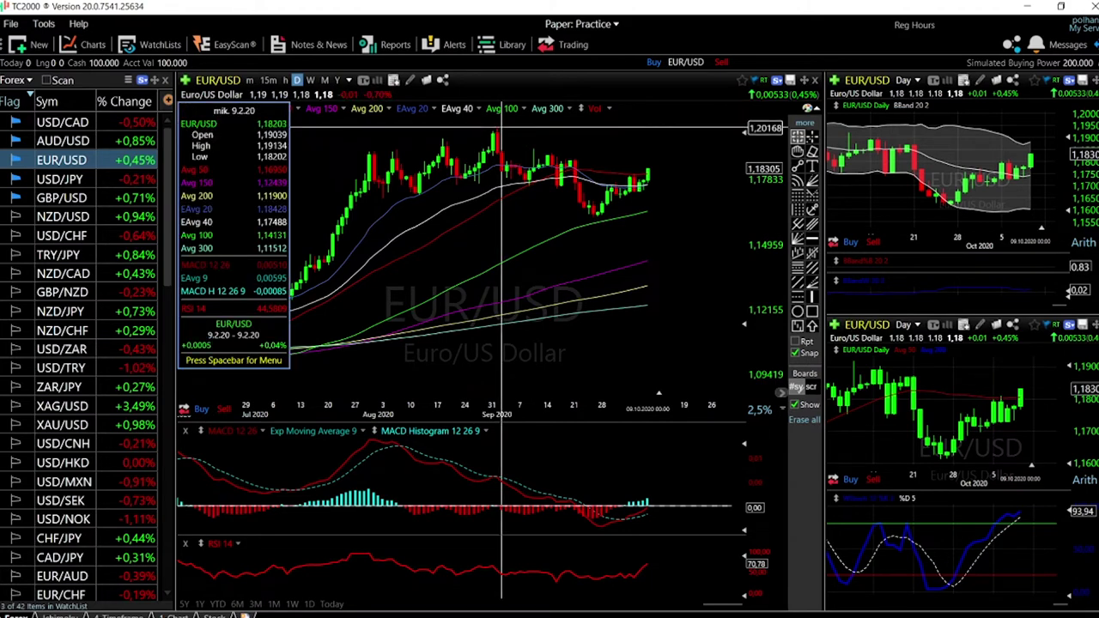
pyautogui.click(501, 129)
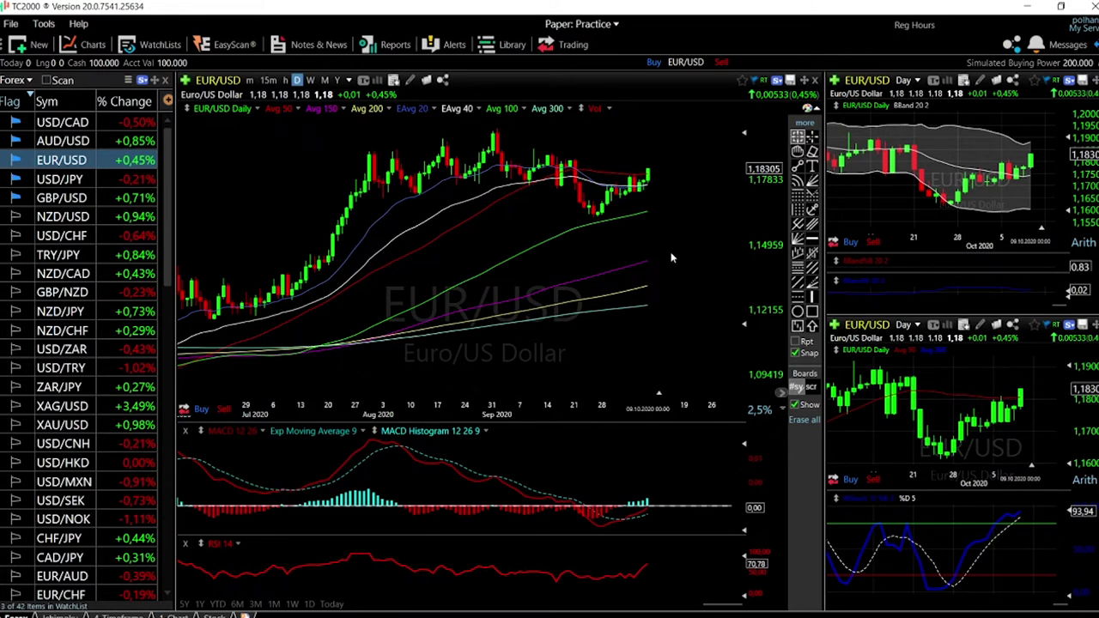
# Step: Display the AUD/USD daily chart and draw a thin rectangle around the 0,73173 level, from late August to past the latest candle
pyautogui.click(62, 141)
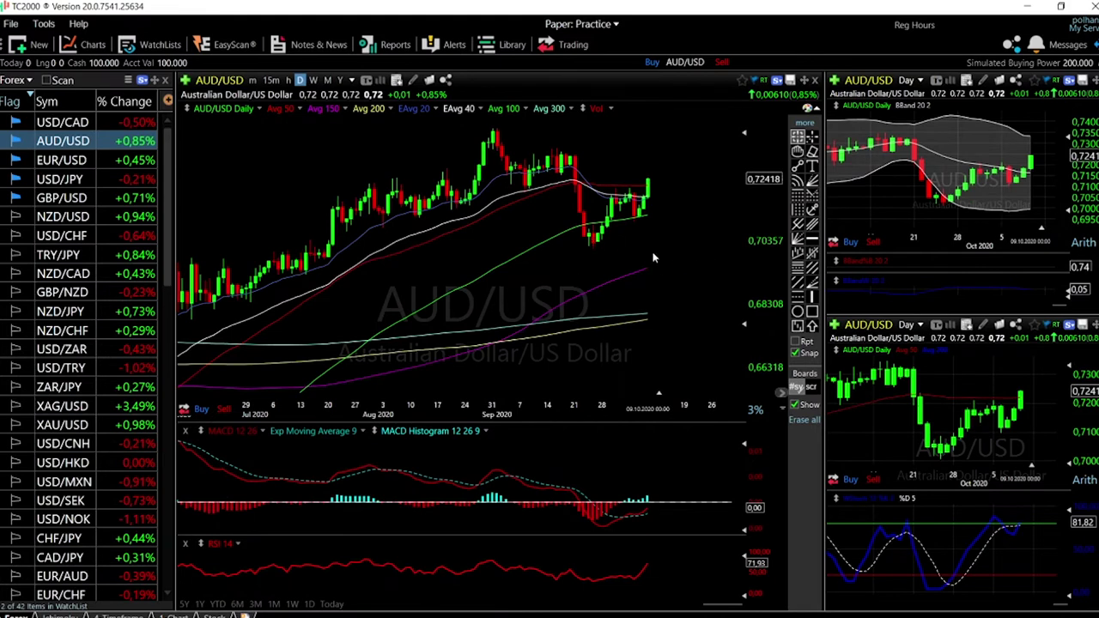
pyautogui.scroll(3, 653, 258)
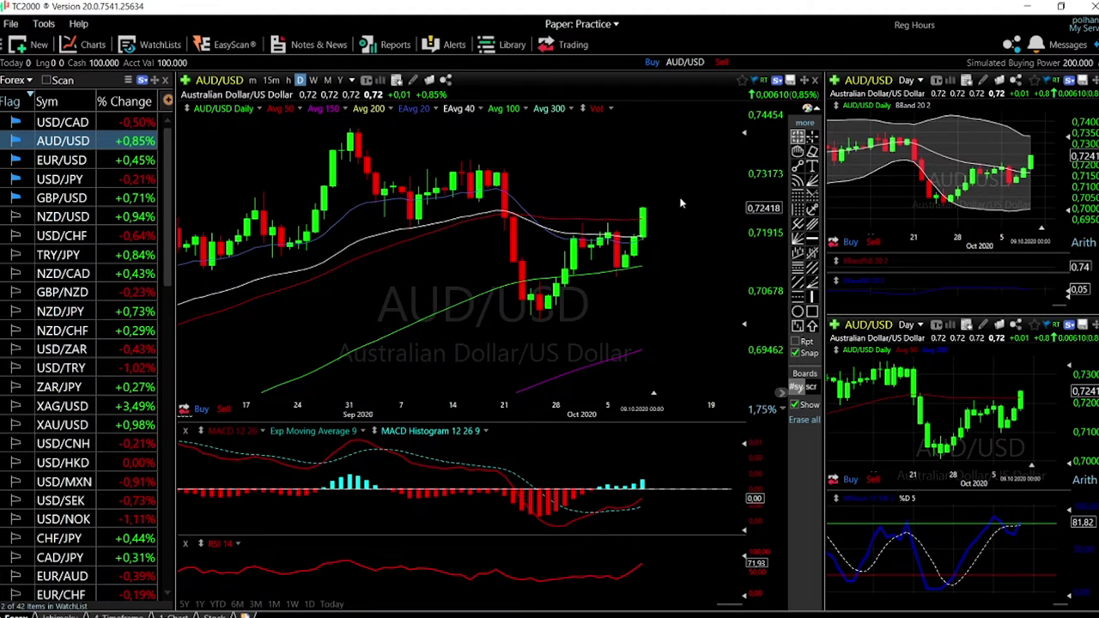
pyautogui.click(812, 311)
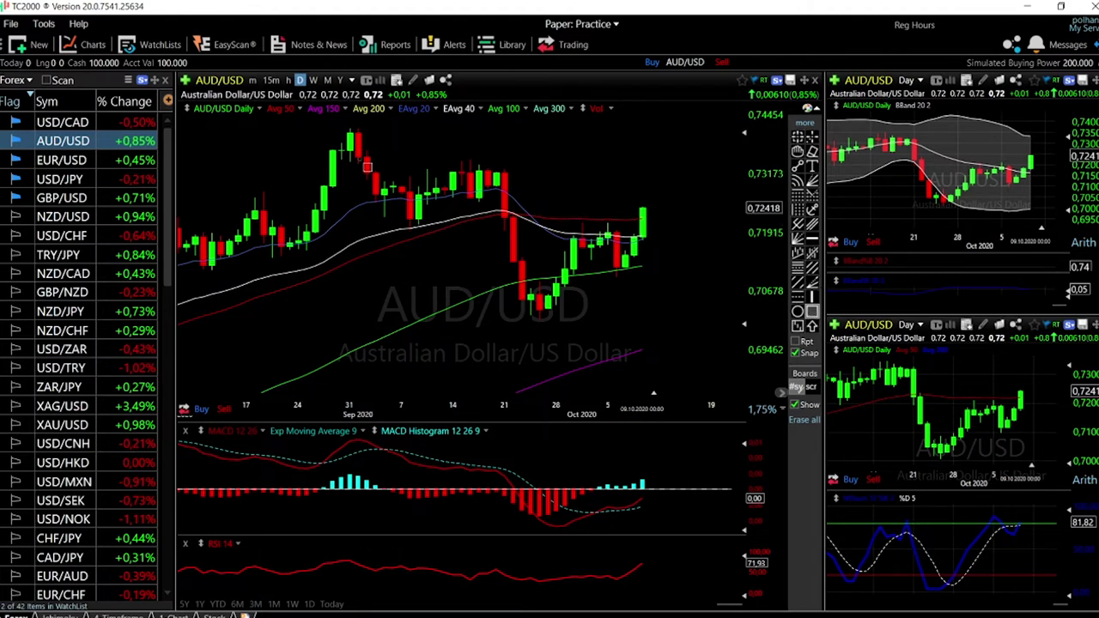
pyautogui.moveTo(325, 166); pyautogui.dragTo(685, 176)
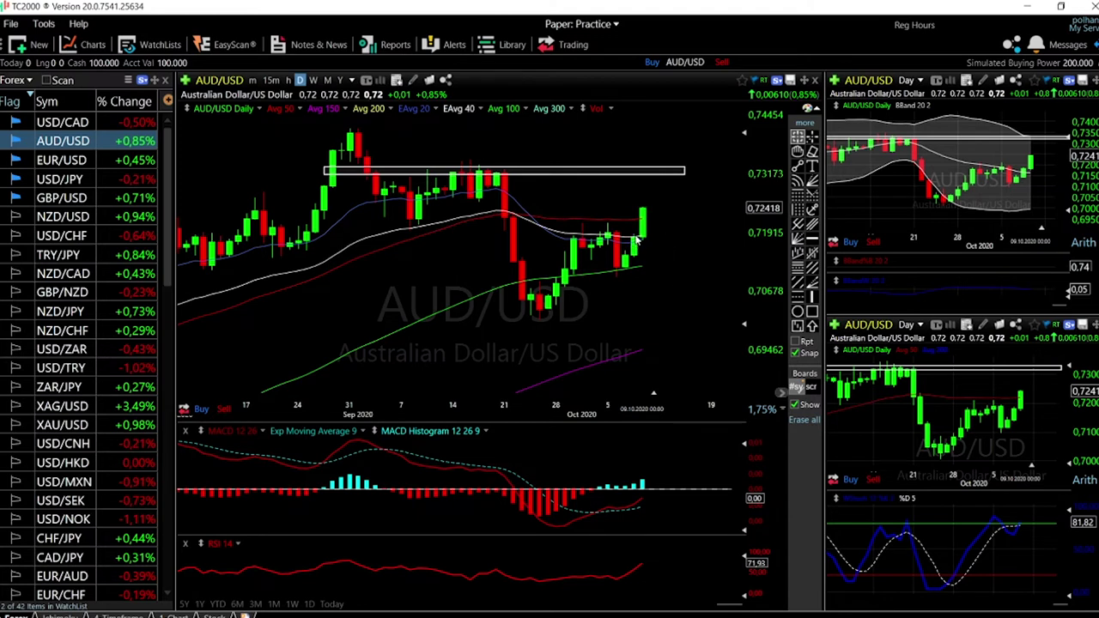
# Step: Read the AUD/USD levels at the 40-period average and at the 100-period average beneath the latest candles
pyautogui.moveTo(637, 243); pyautogui.dragTo(634, 237)
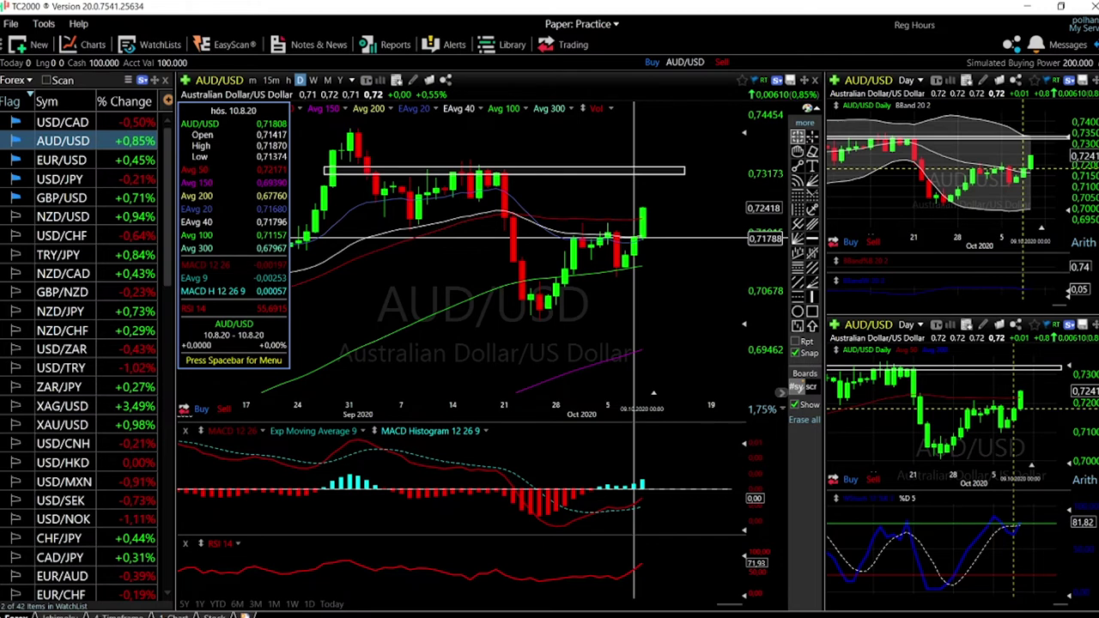
pyautogui.moveTo(634, 238); pyautogui.dragTo(643, 267)
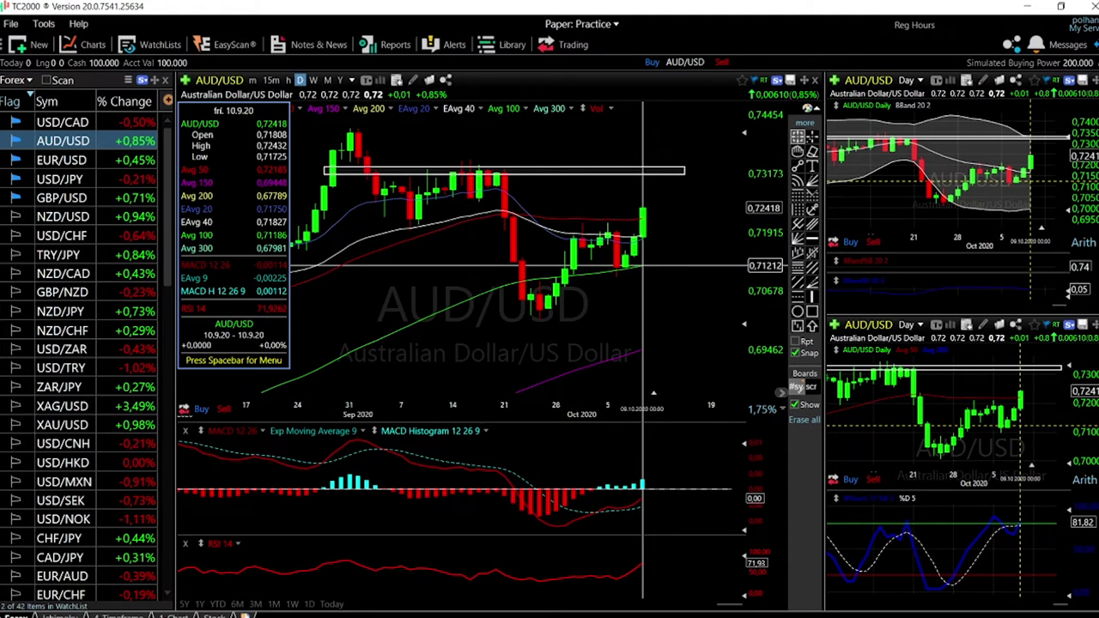
# Step: Read the AUD/USD level of the 100-period average at the latest daily candle
pyautogui.moveTo(642, 266); pyautogui.dragTo(649, 270)
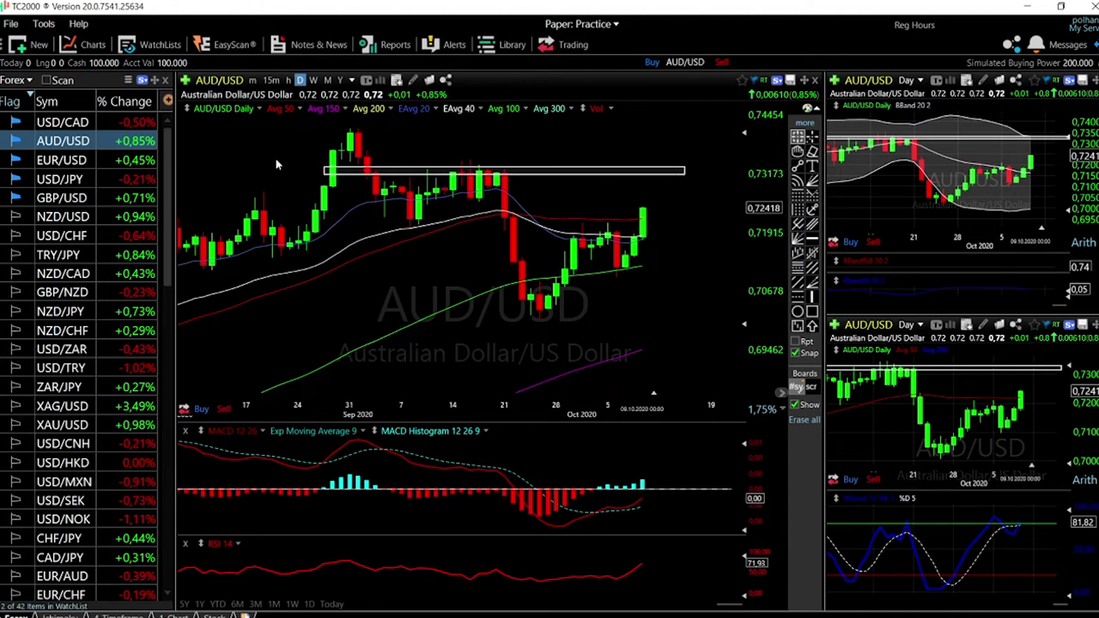
# Step: Display the USD/CAD daily chart back to late June 2020 and draw two near-parallel descending trendlines, below and above the decline into the early-September low
pyautogui.click(129, 124)
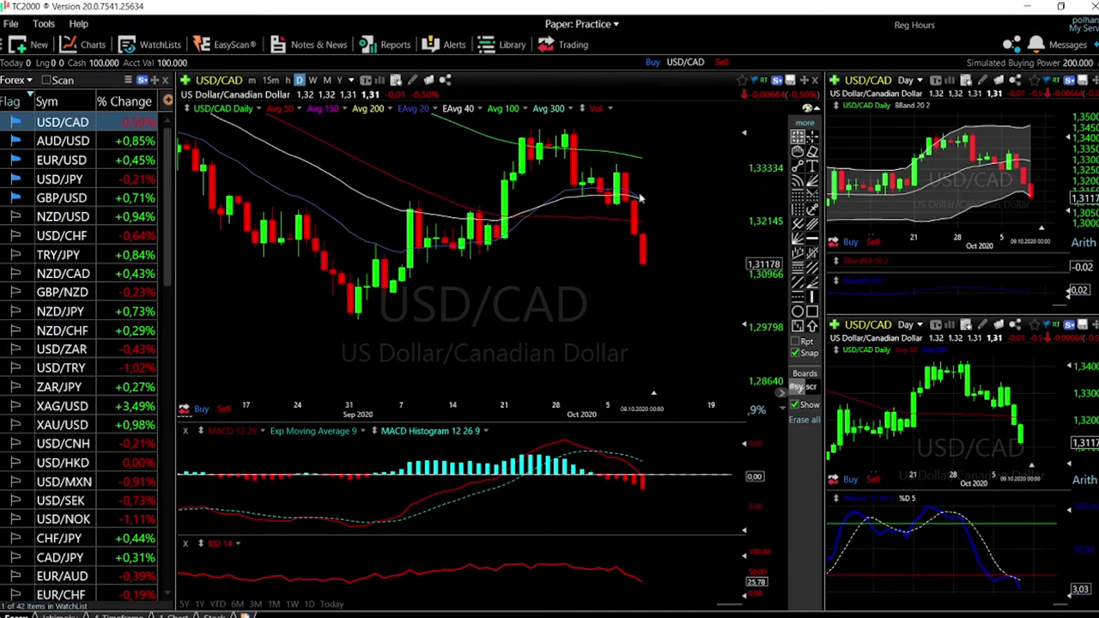
pyautogui.scroll(-2, 638, 293)
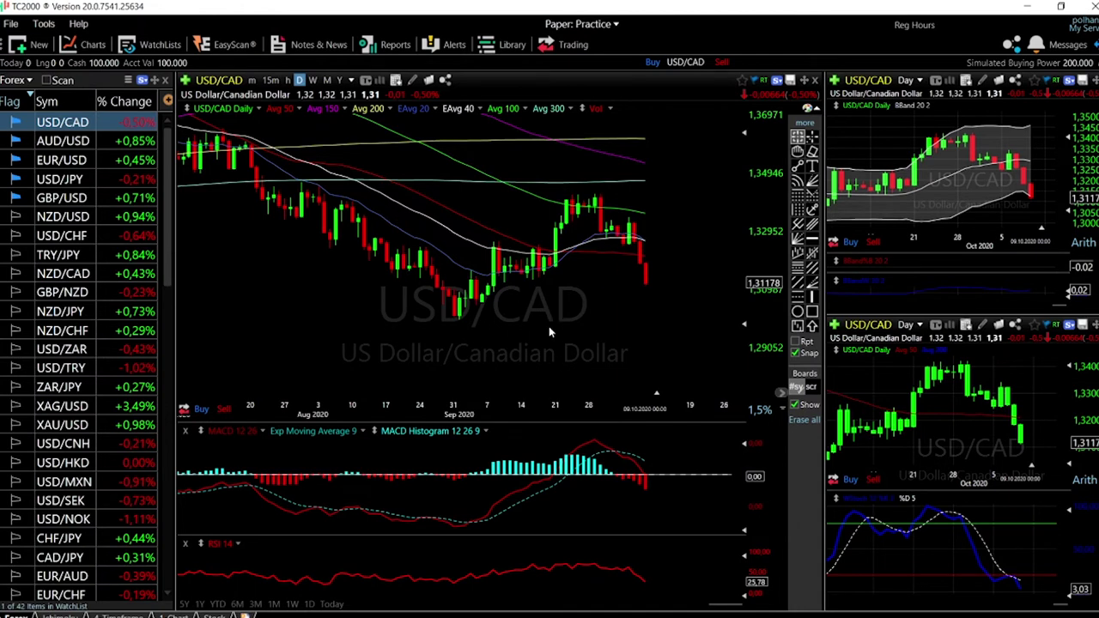
pyautogui.scroll(-1, 589, 318)
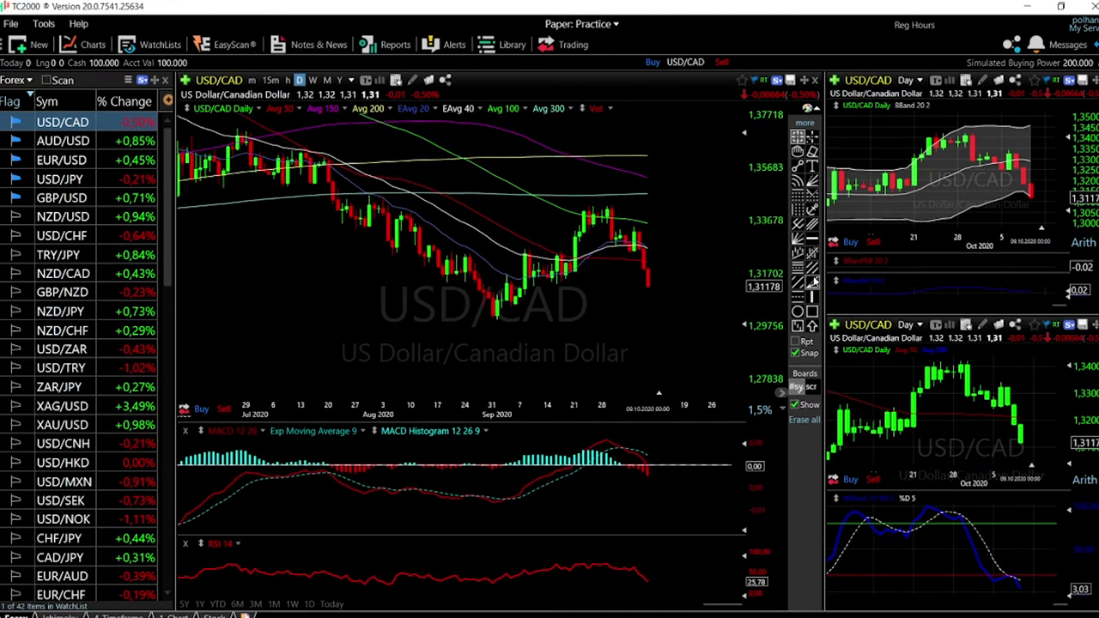
pyautogui.click(796, 168)
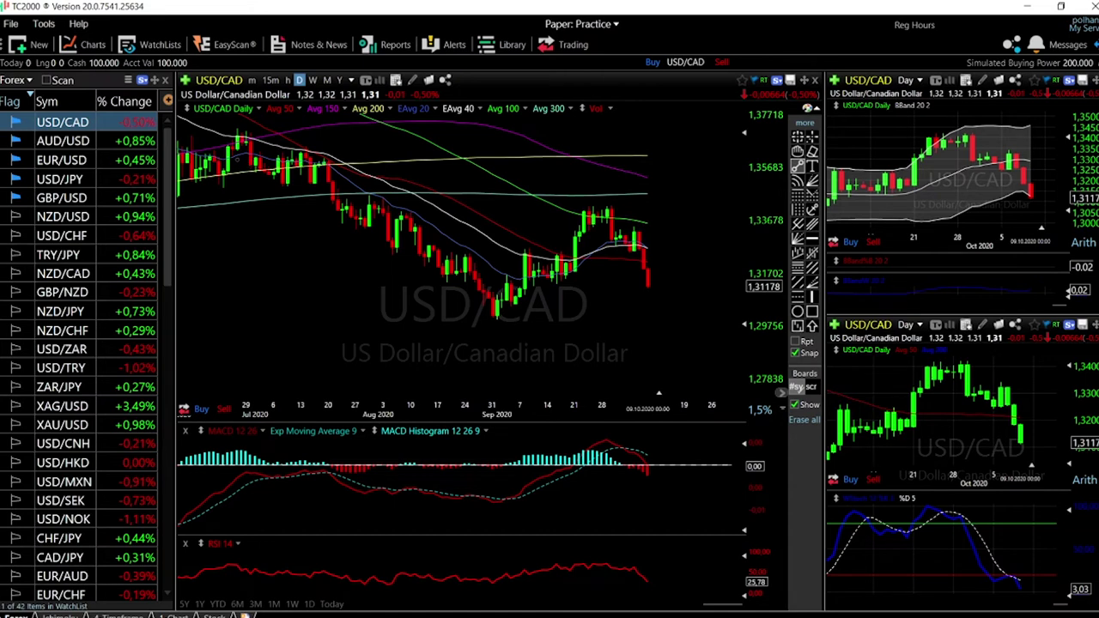
pyautogui.moveTo(238, 154)
pyautogui.mouseDown()
pyautogui.moveTo(564, 352)
pyautogui.moveTo(570, 367)
pyautogui.mouseUp()
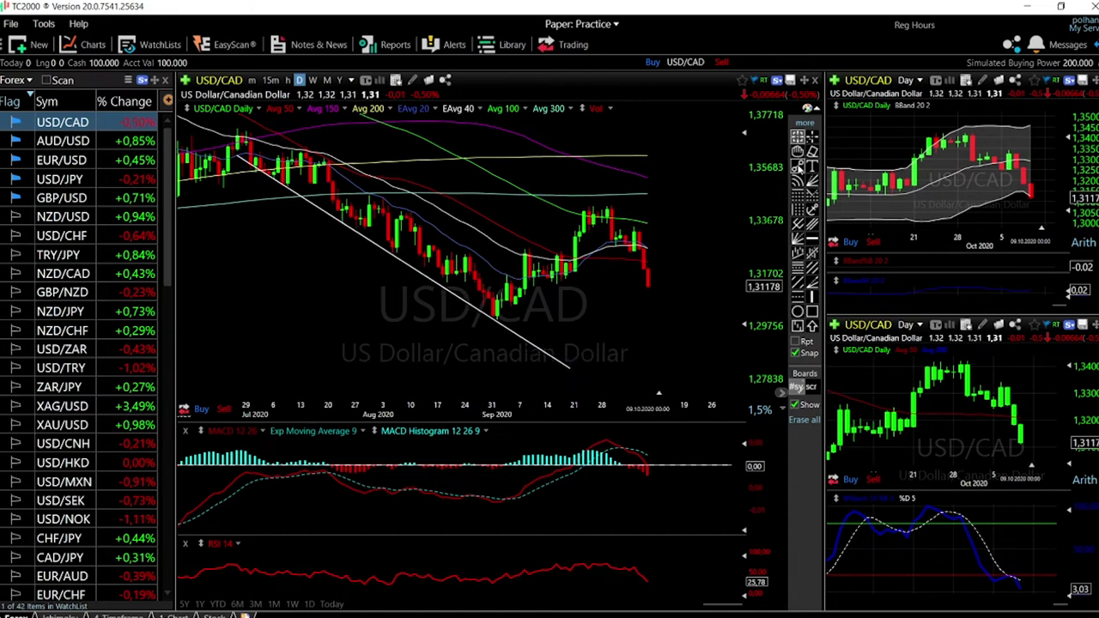
pyautogui.click(797, 168)
pyautogui.moveTo(260, 126)
pyautogui.mouseDown()
pyautogui.moveTo(597, 286)
pyautogui.moveTo(665, 352)
pyautogui.mouseUp()
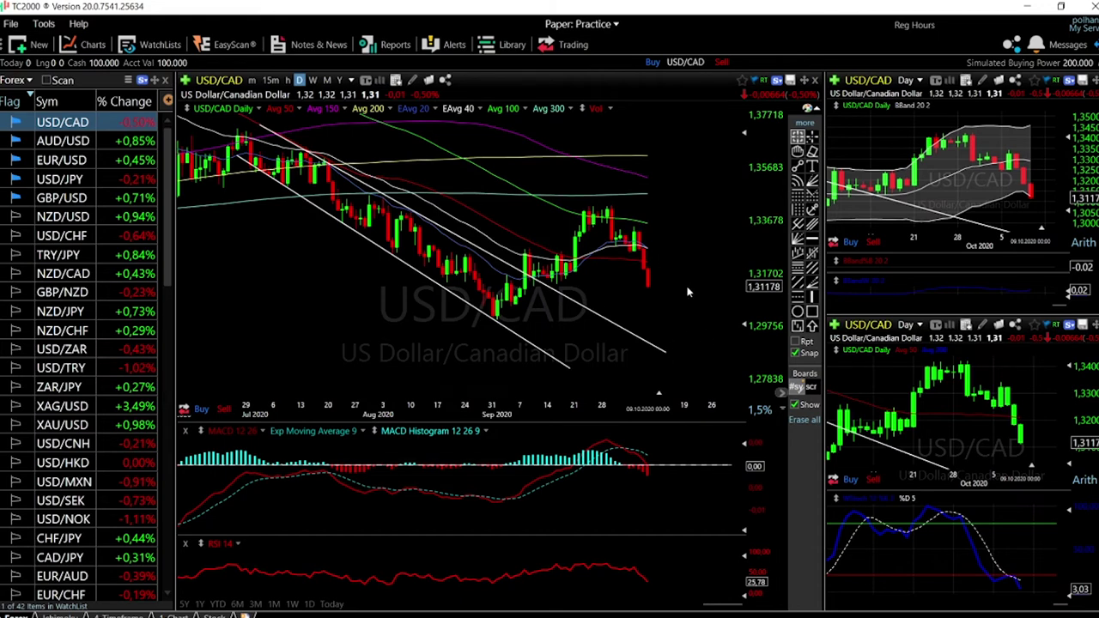
# Step: Read the USD/CAD price level near the top of the 30 September 2020 candle
pyautogui.click(612, 210)
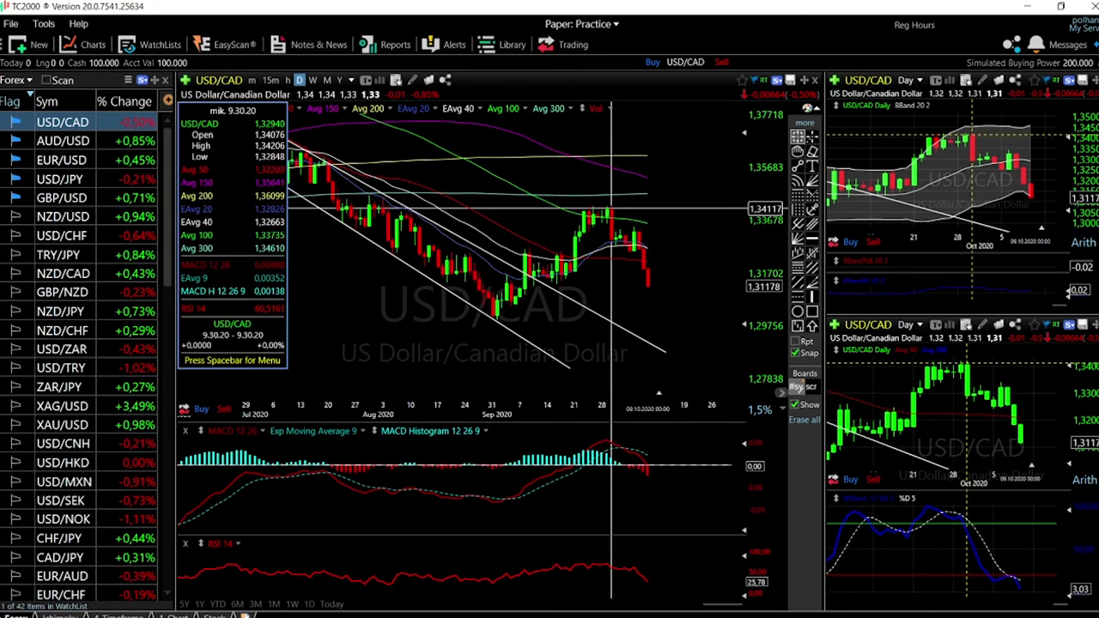
pyautogui.moveTo(611, 210); pyautogui.dragTo(719, 297)
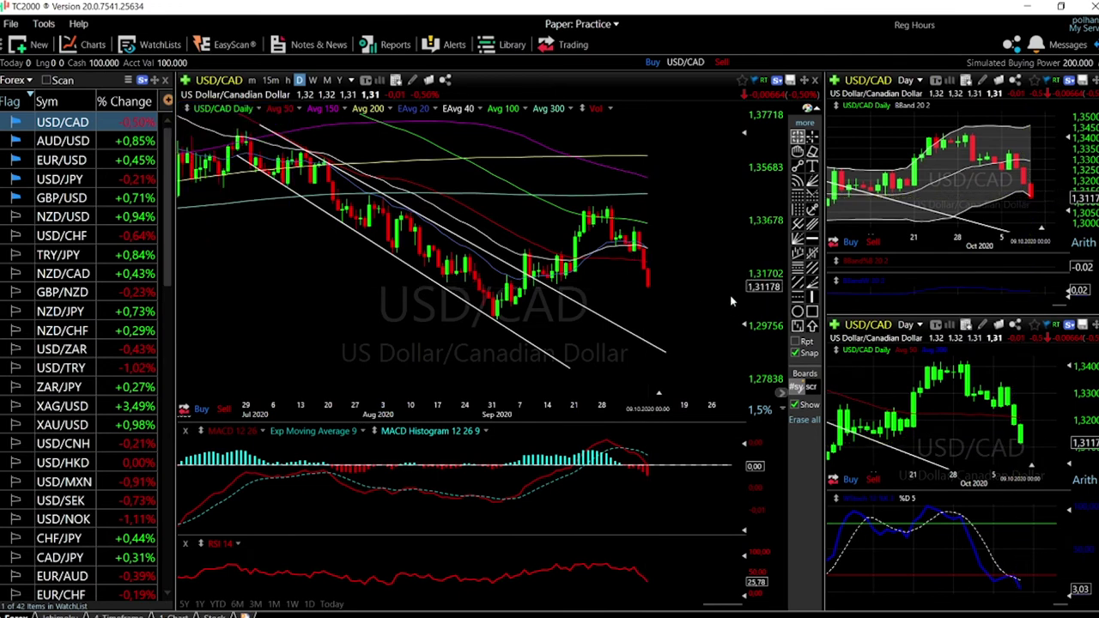
pyautogui.write('a')
pyautogui.press('Escape')
pyautogui.scroll(3, 650, 273)
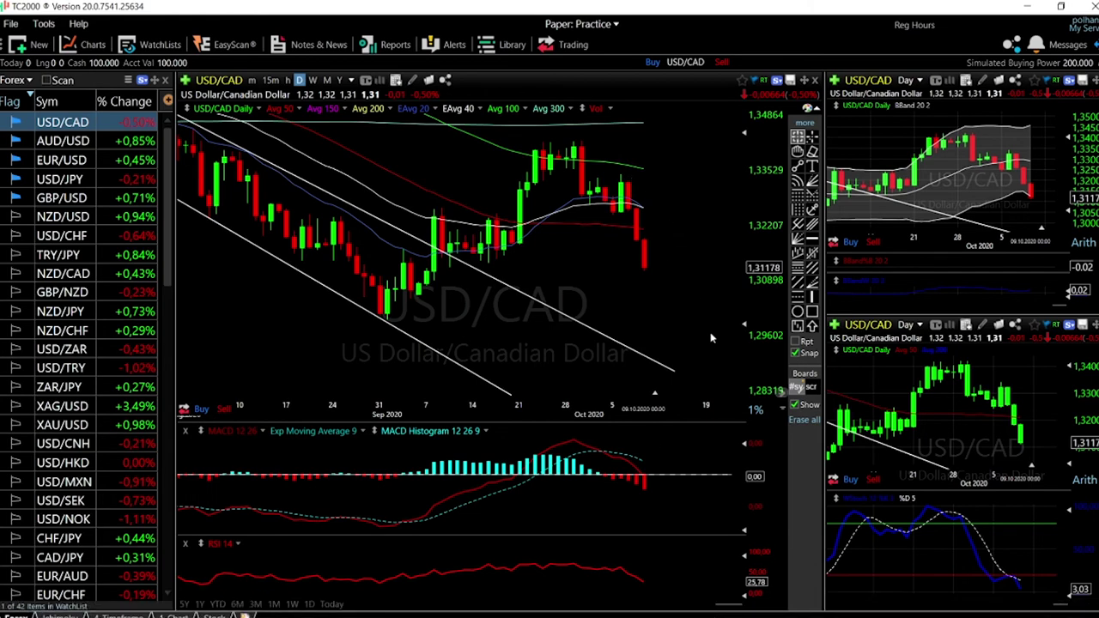
pyautogui.scroll(-4, 669, 378)
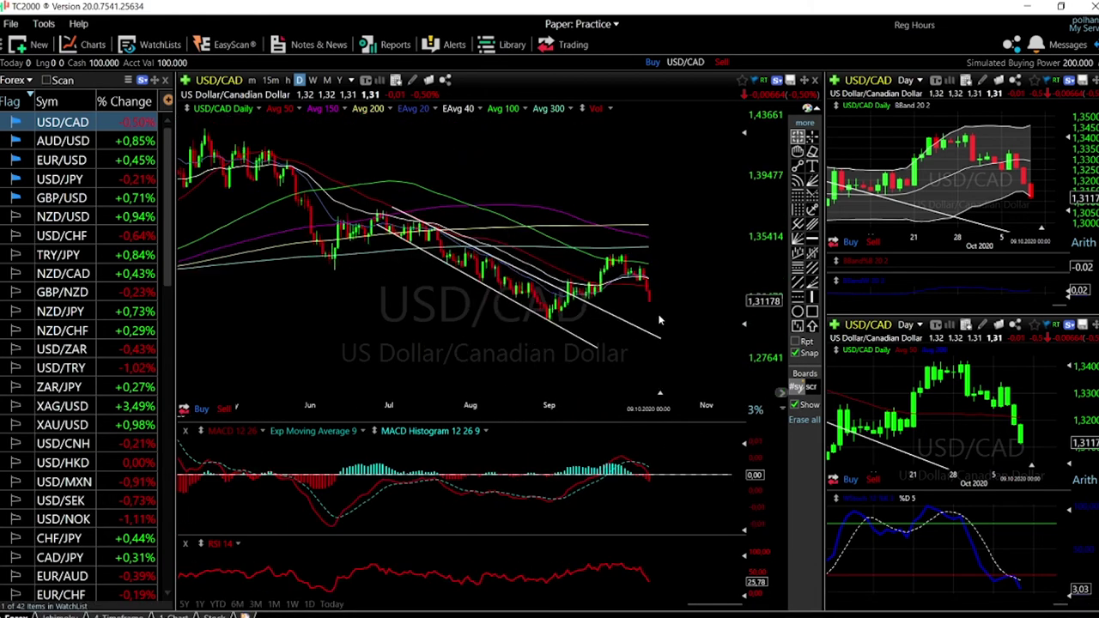
pyautogui.scroll(-2, 653, 314)
pyautogui.scroll(1, 653, 311)
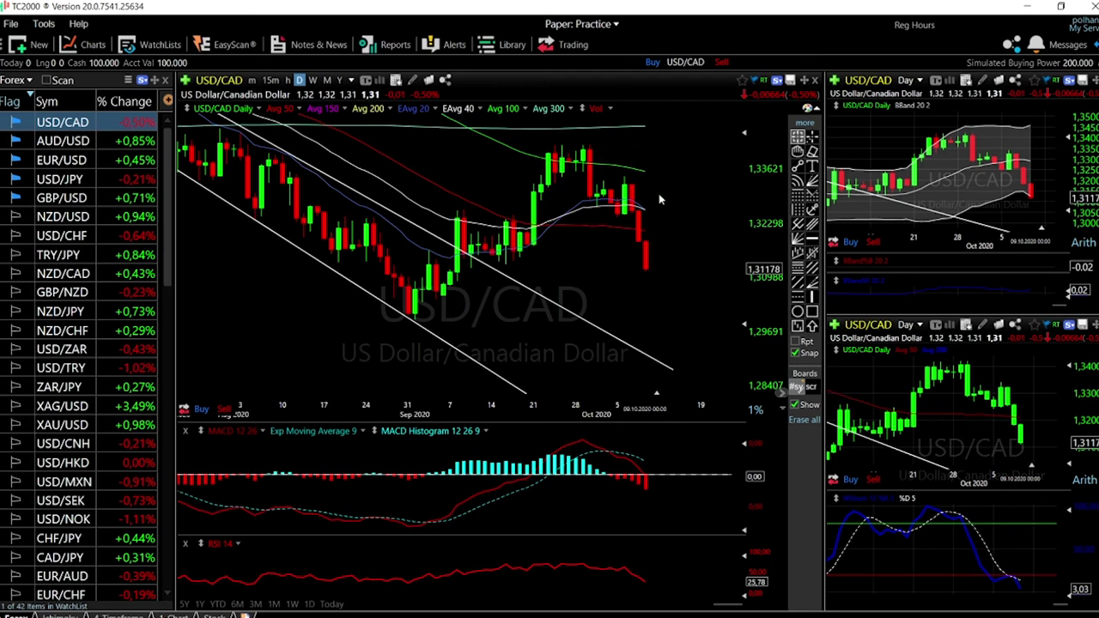
pyautogui.scroll(-5, 615, 242)
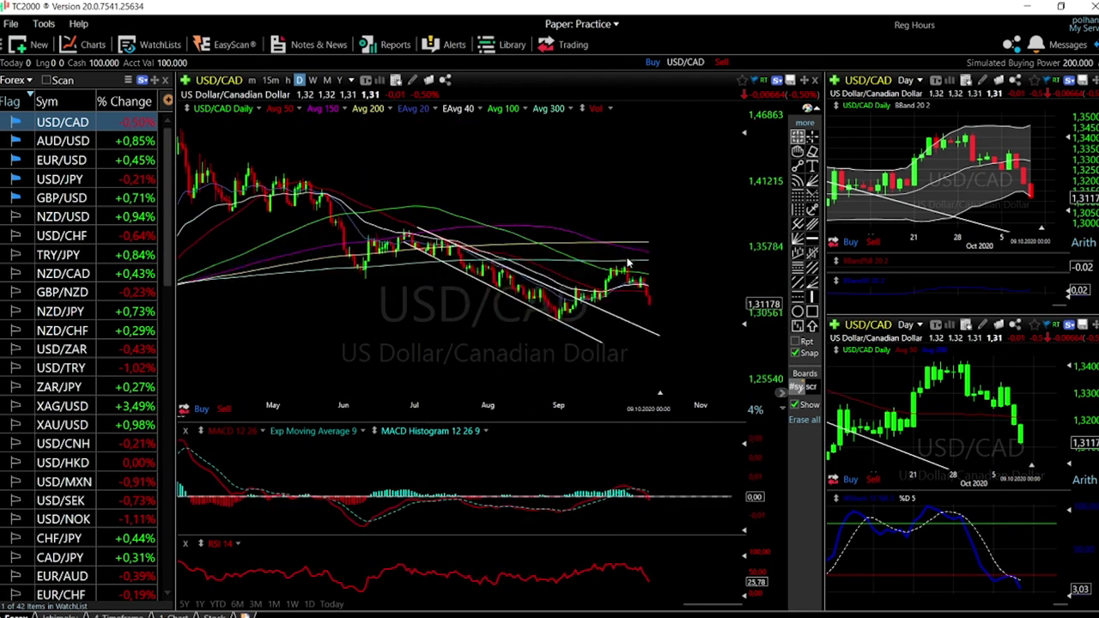